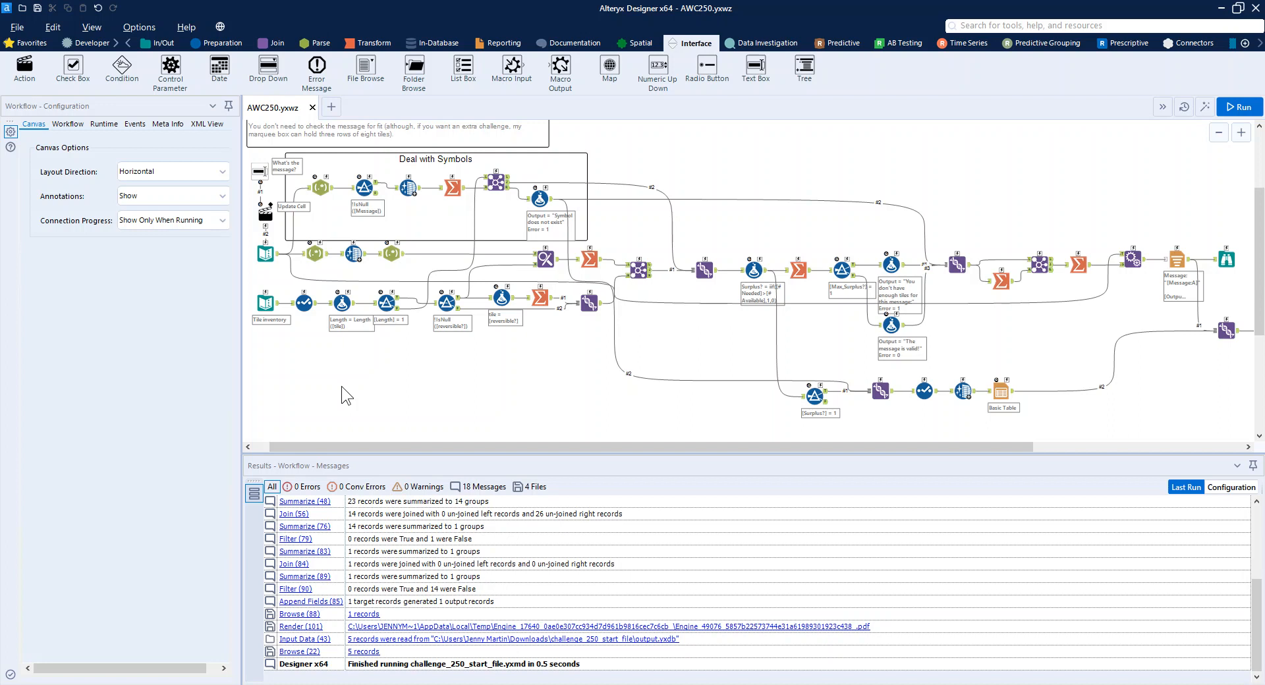
Review the workflow's inputs: the message text input, the "What's the message?" text box and the tile inventory table.
{"action": "left_click", "coordinate": [266, 254]}
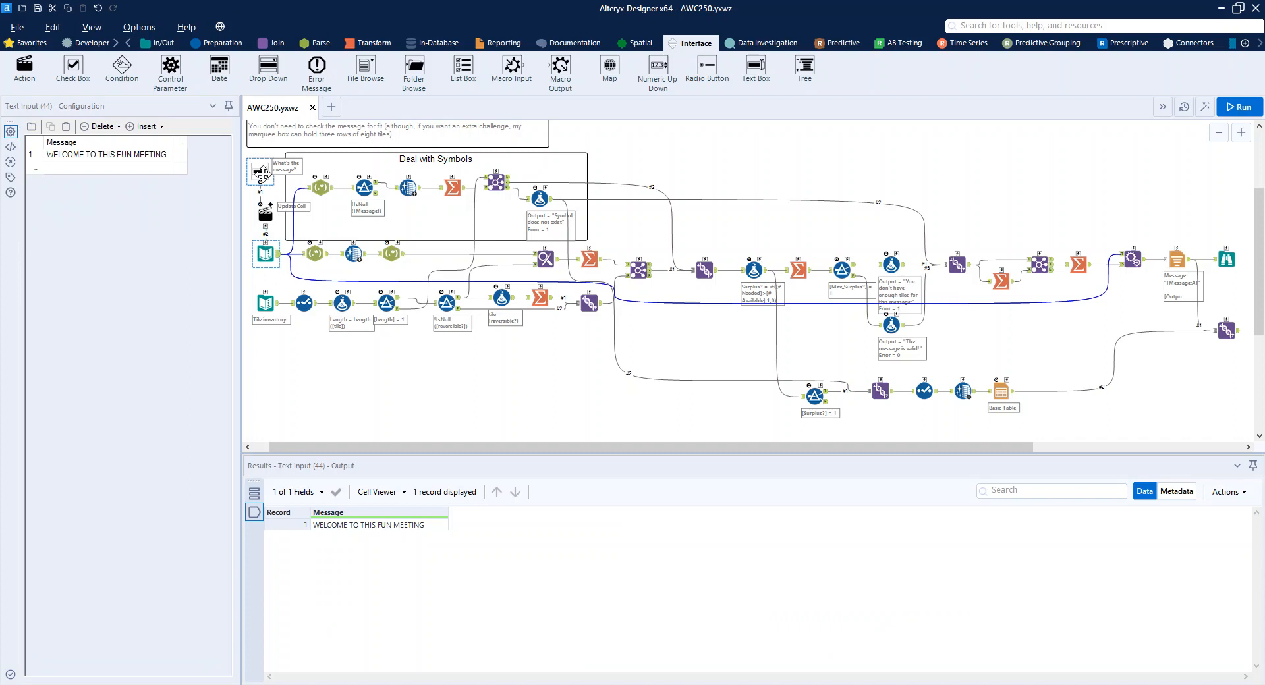
{"action": "left_click", "coordinate": [260, 172]}
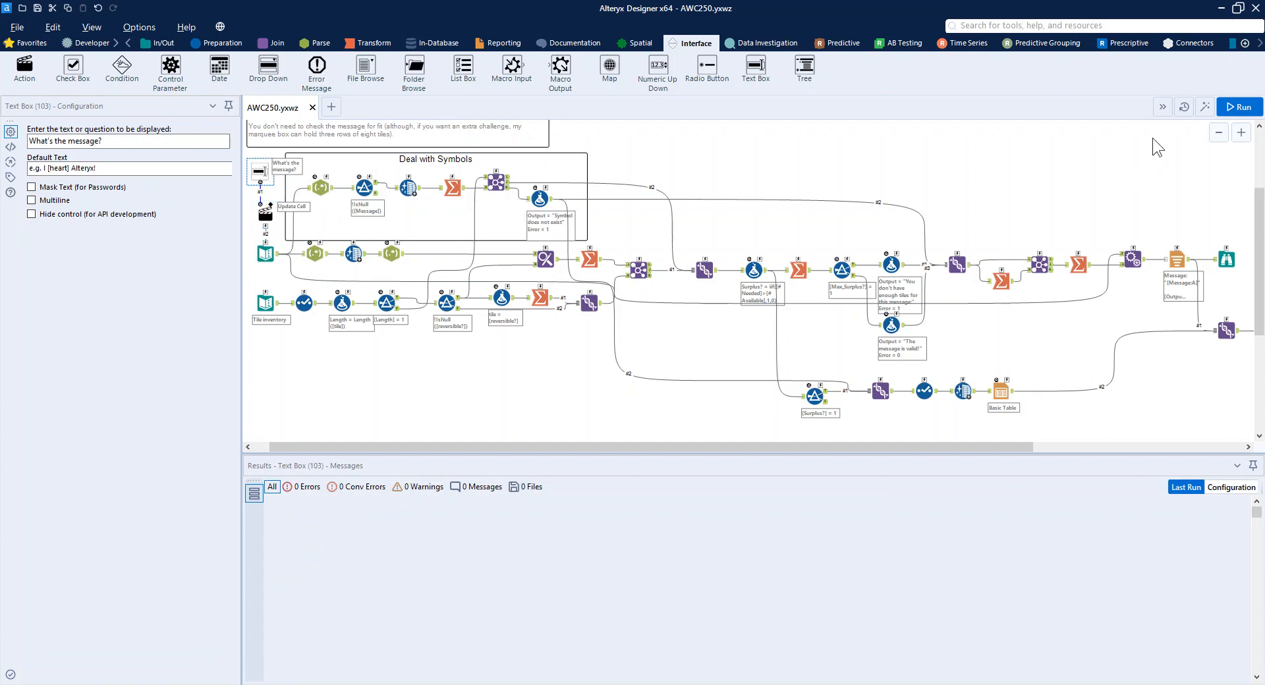
{"action": "left_click", "coordinate": [268, 308]}
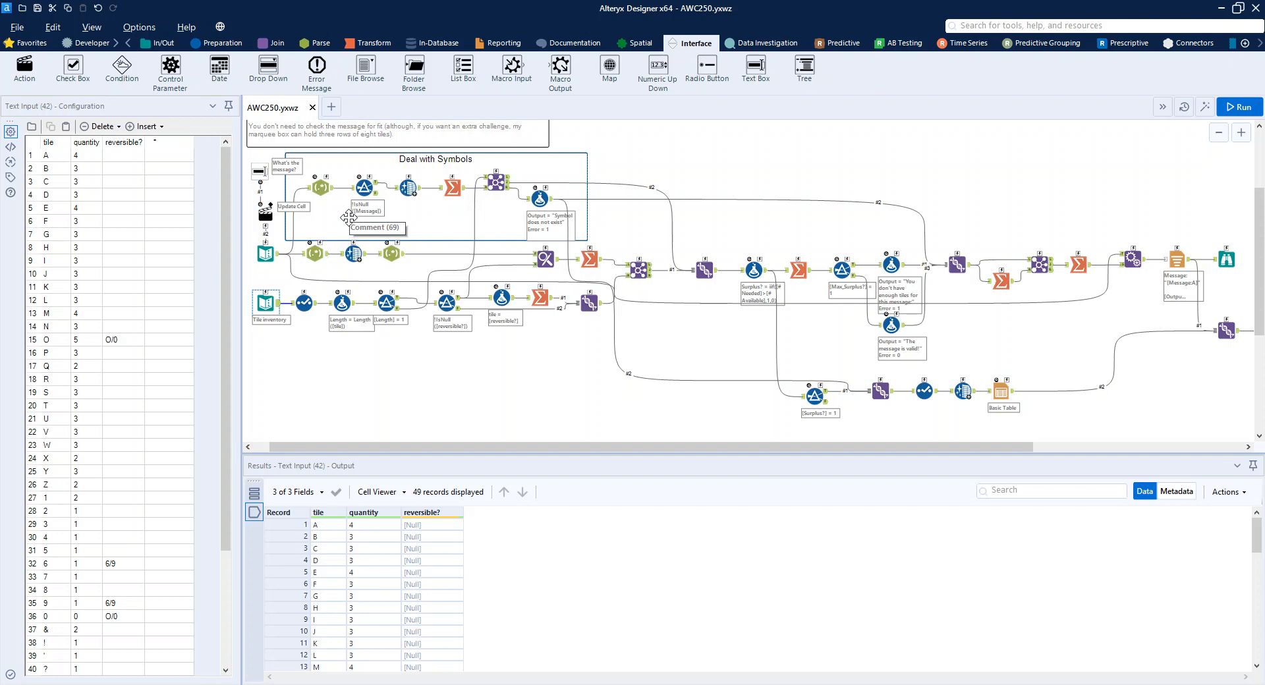
Examine the message branch's bracket-removing RegEx, Data Cleansing and tokenizing RegEx tools, widening the configuration area to read their settings.
{"action": "left_click", "coordinate": [323, 257]}
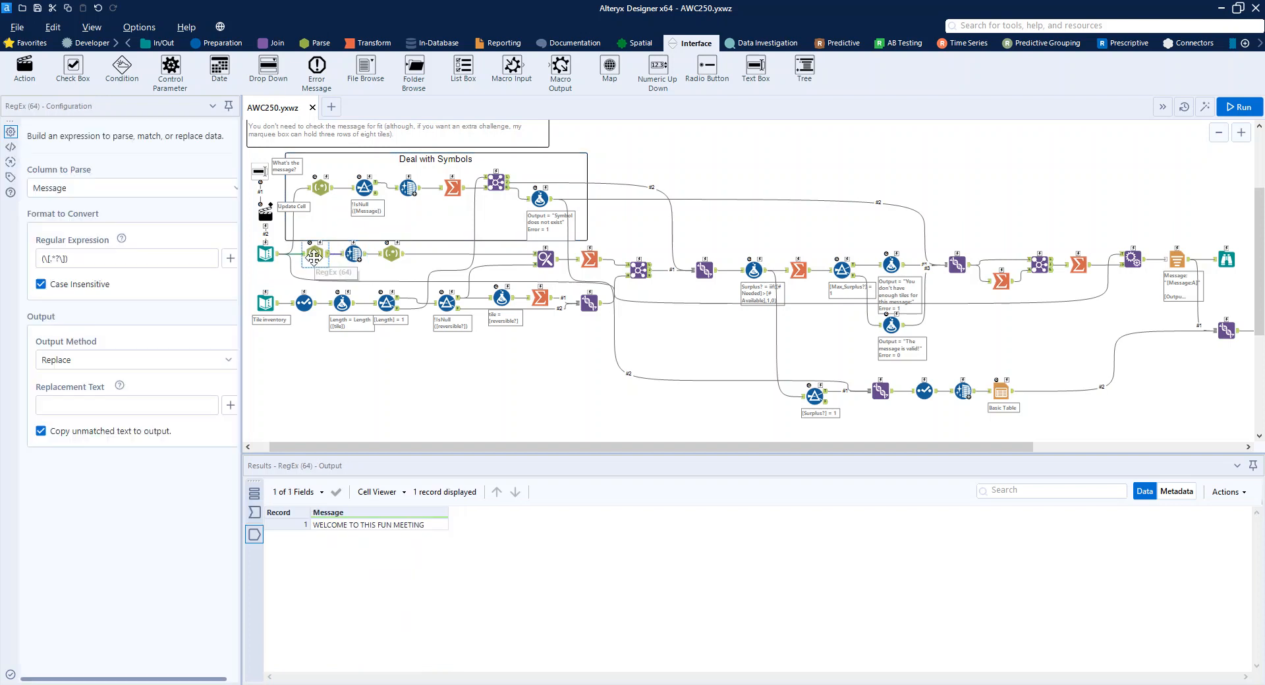
{"action": "left_click_drag", "start_coordinate": [242, 260], "coordinate": [319, 271]}
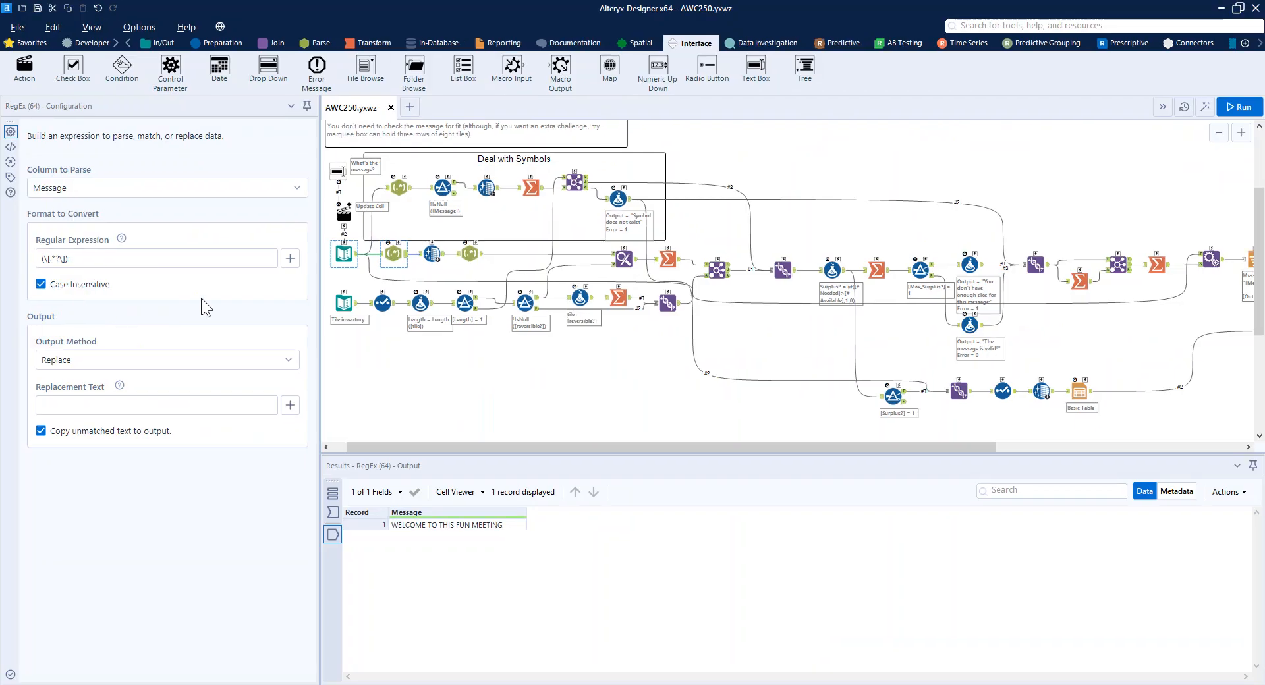
{"action": "left_click", "coordinate": [432, 255]}
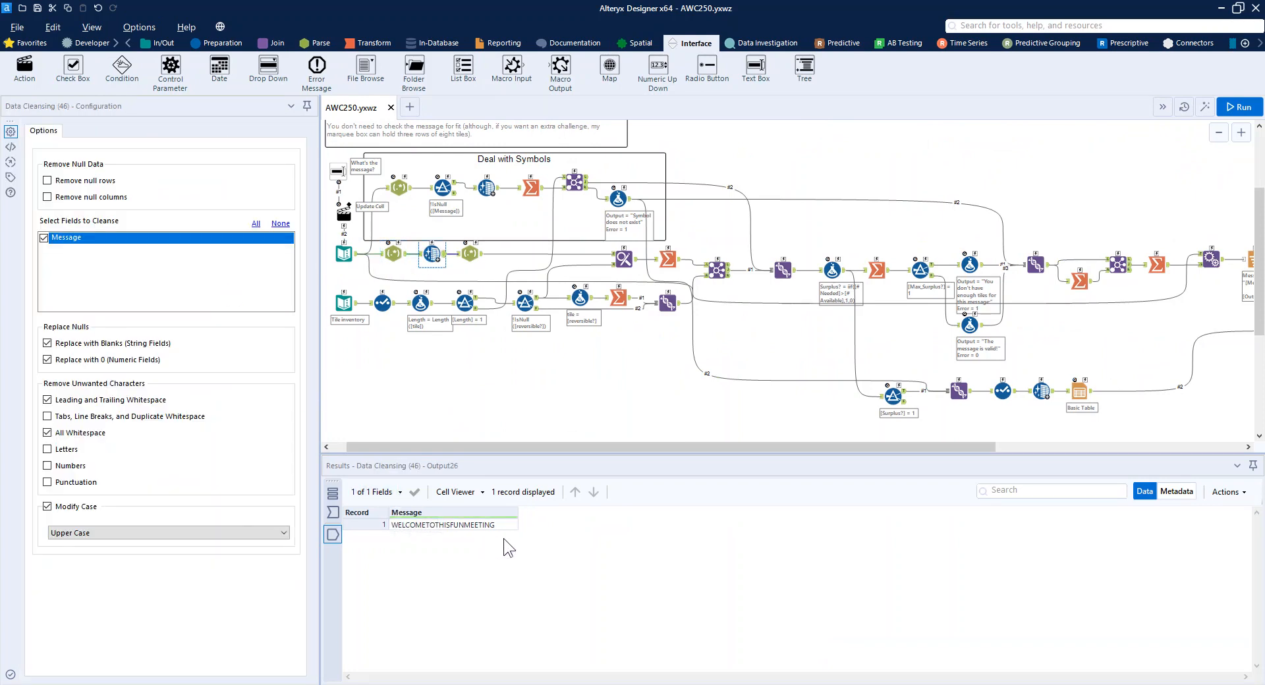
{"action": "left_click", "coordinate": [470, 253]}
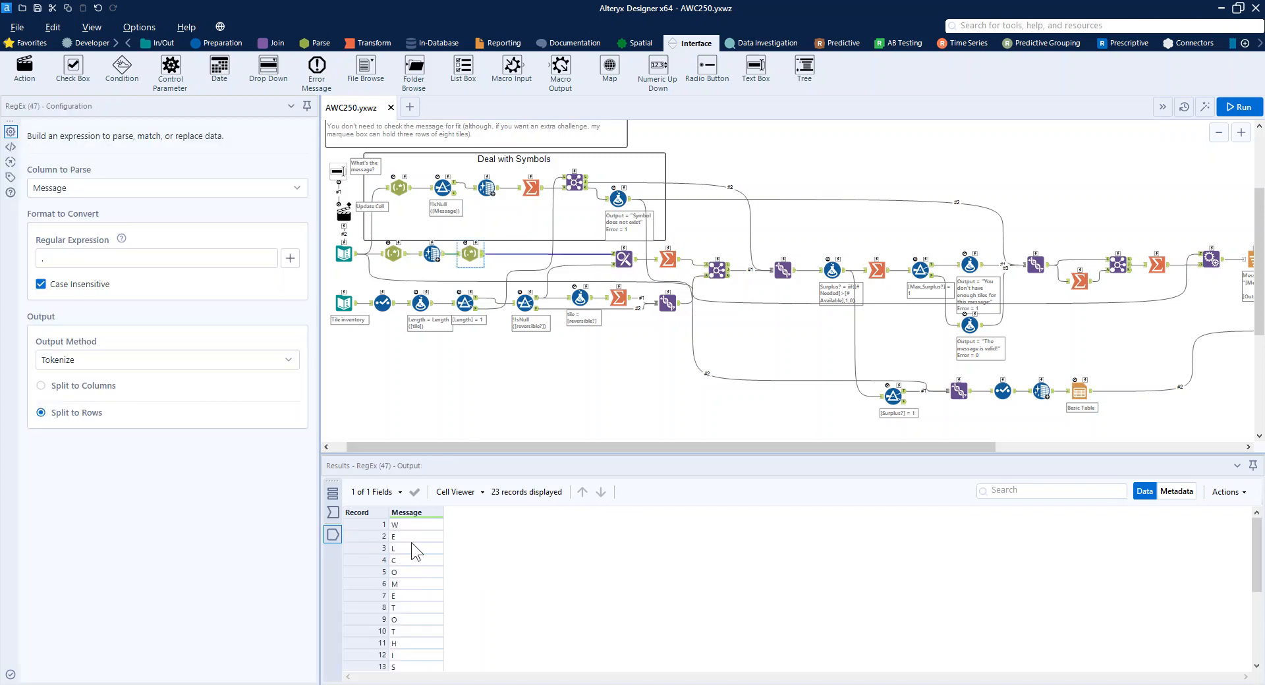
{"action": "scroll", "coordinate": [411, 552], "scroll_direction": "down", "scroll_amount": 4}
{"action": "scroll", "coordinate": [412, 570], "scroll_direction": "up", "scroll_amount": 4}
Examine the tile inventory branch's Select, Length formula and Length filter tools, highlighting the symbol-word tiles from cake to frown.
{"action": "left_click", "coordinate": [382, 306]}
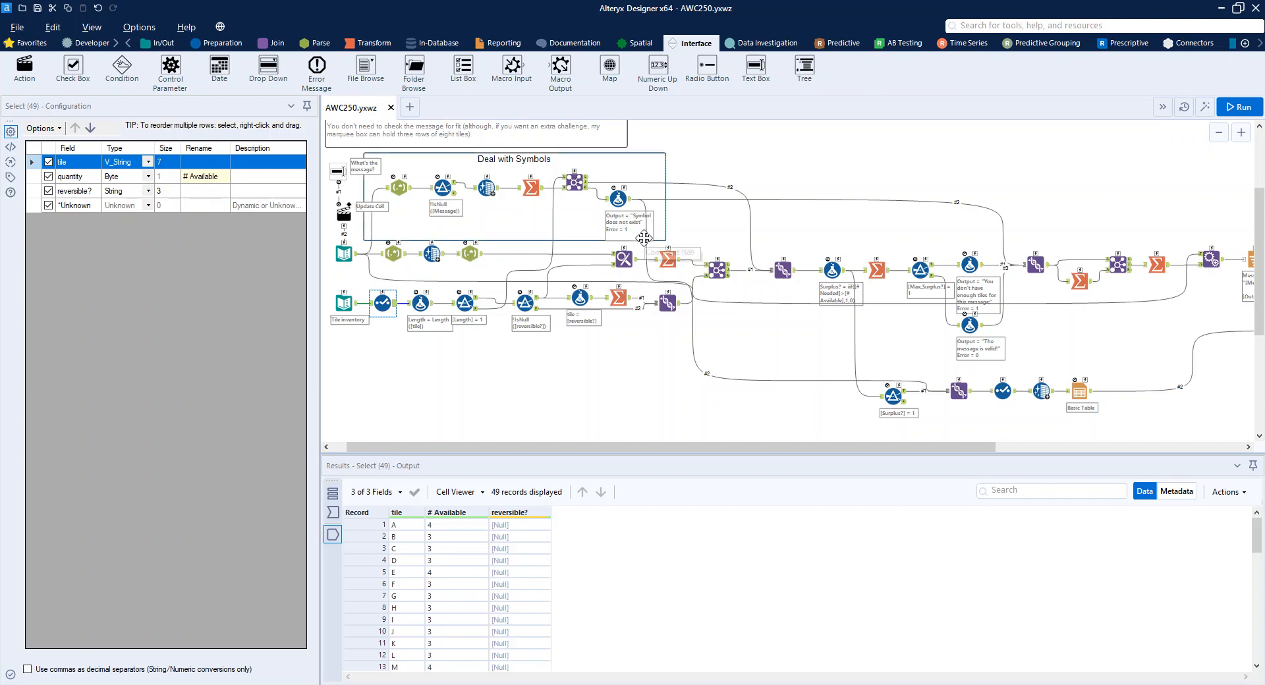
{"action": "left_click", "coordinate": [422, 301]}
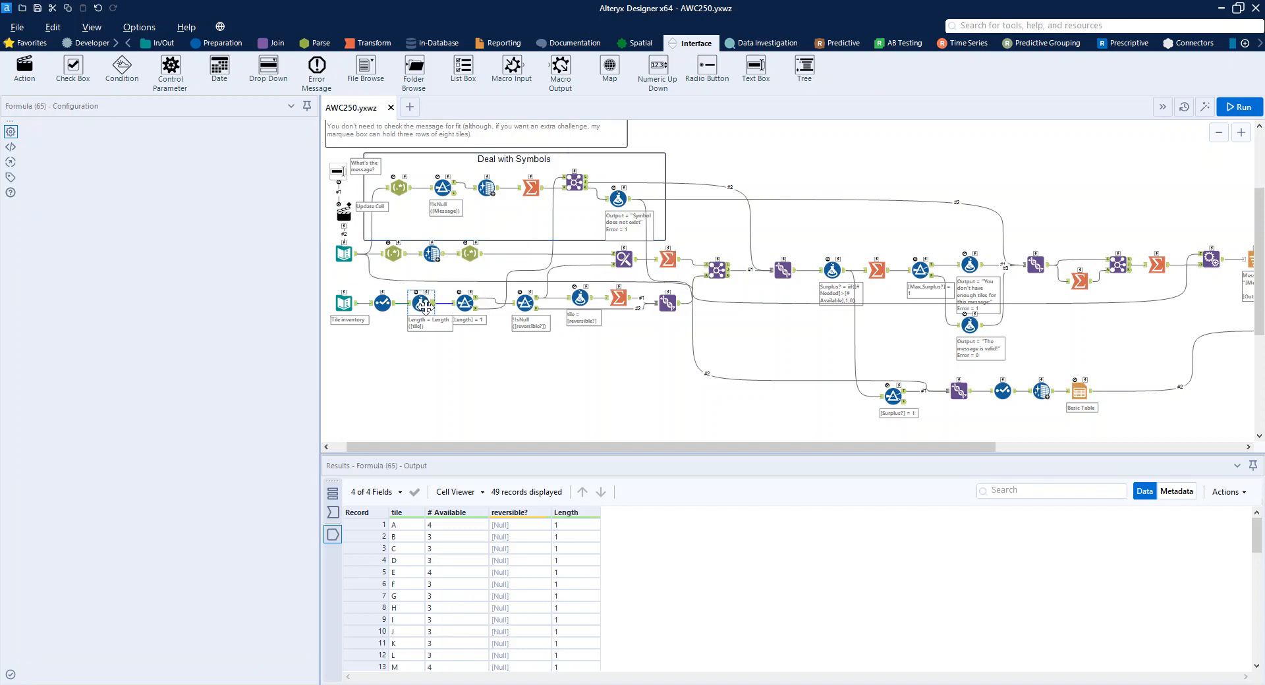
{"action": "scroll", "coordinate": [554, 587], "scroll_direction": "down", "scroll_amount": 12}
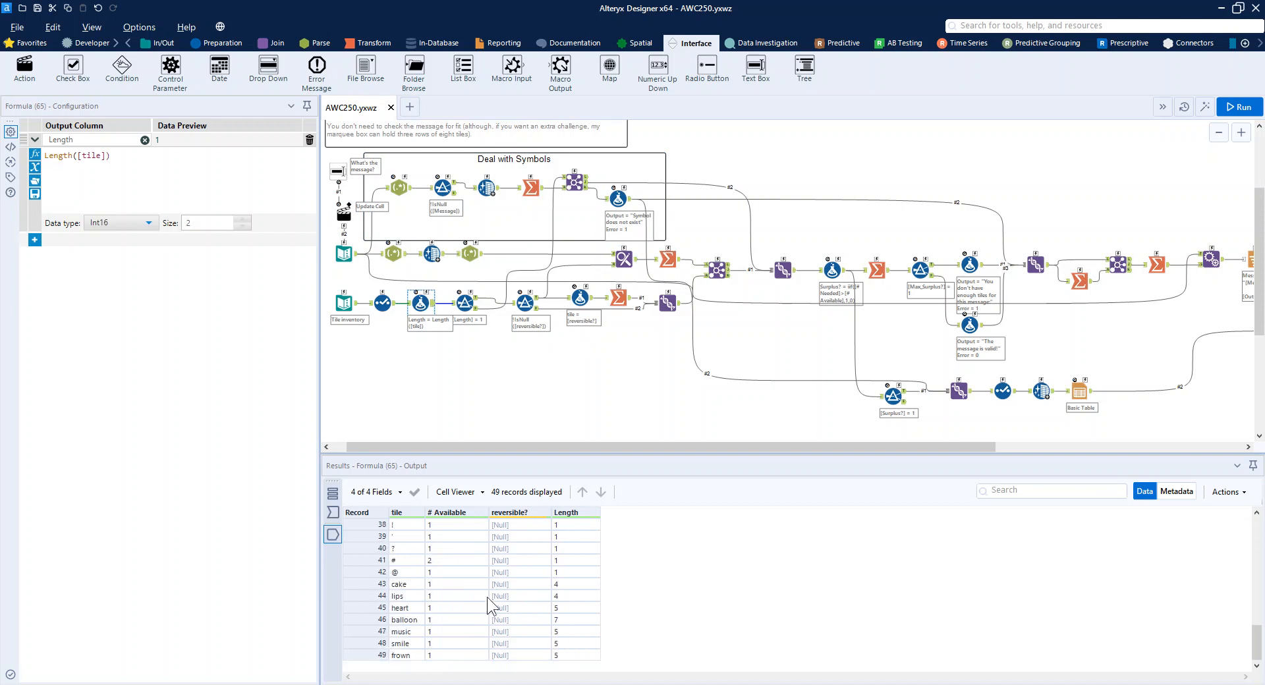
{"action": "left_click_drag", "start_coordinate": [382, 583], "coordinate": [377, 656]}
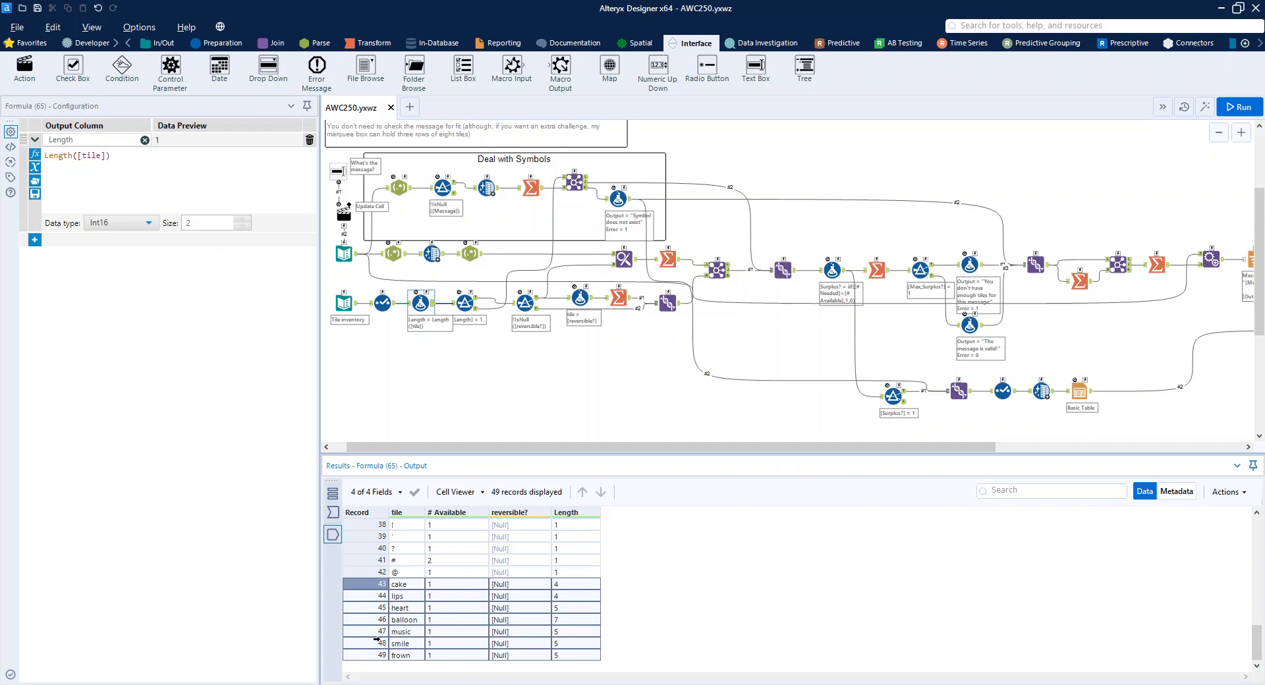
{"action": "left_click", "coordinate": [464, 303]}
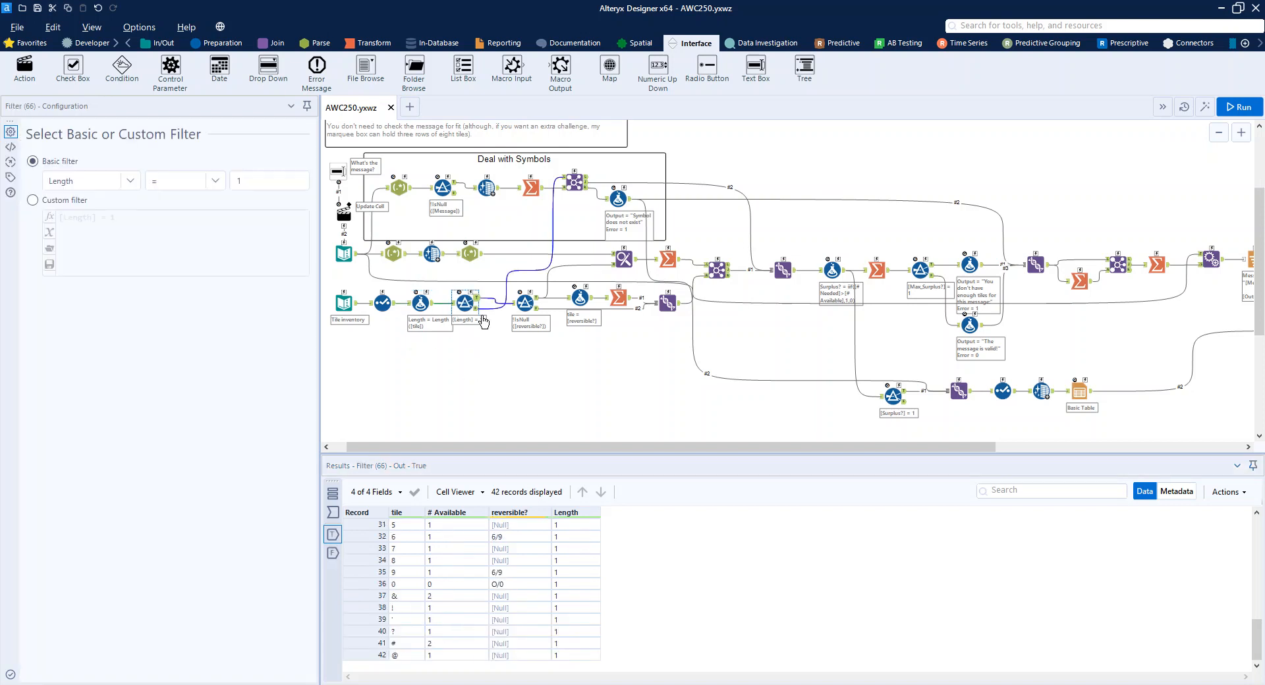
Check the filter for non-null reversible tiles and how the Find Replace tool substitutes reversible values in the message characters.
{"action": "left_click", "coordinate": [524, 301]}
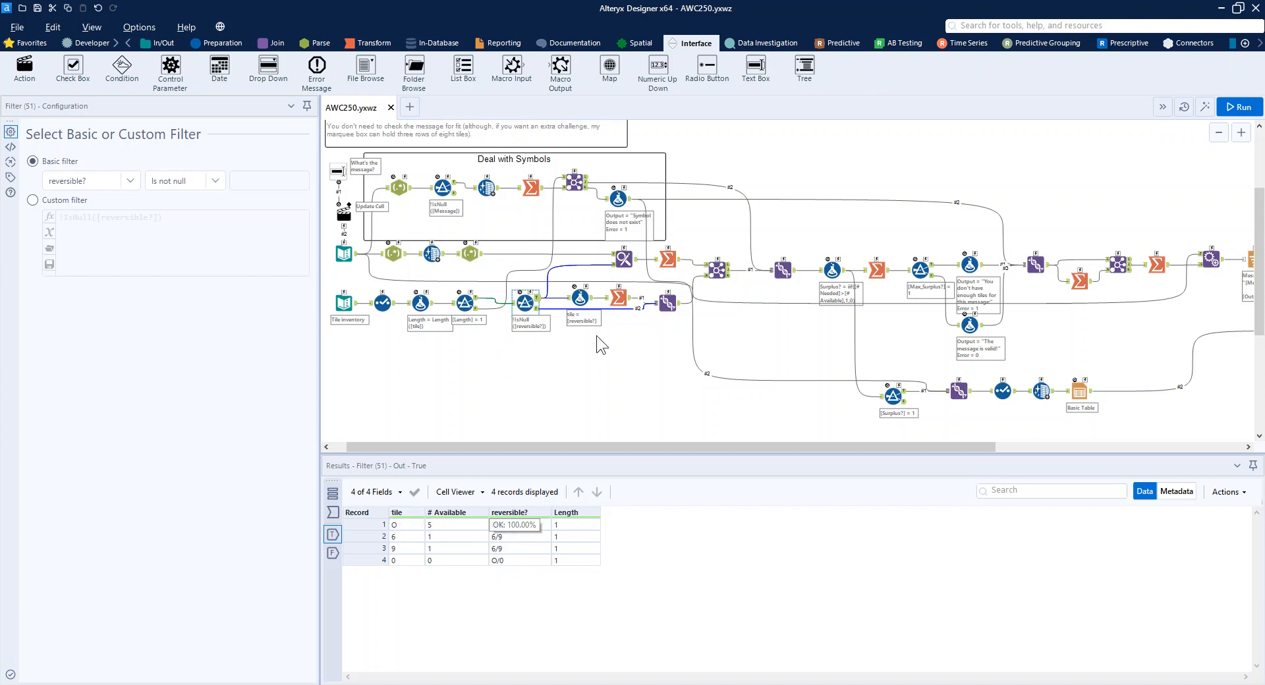
{"action": "left_click", "coordinate": [632, 264]}
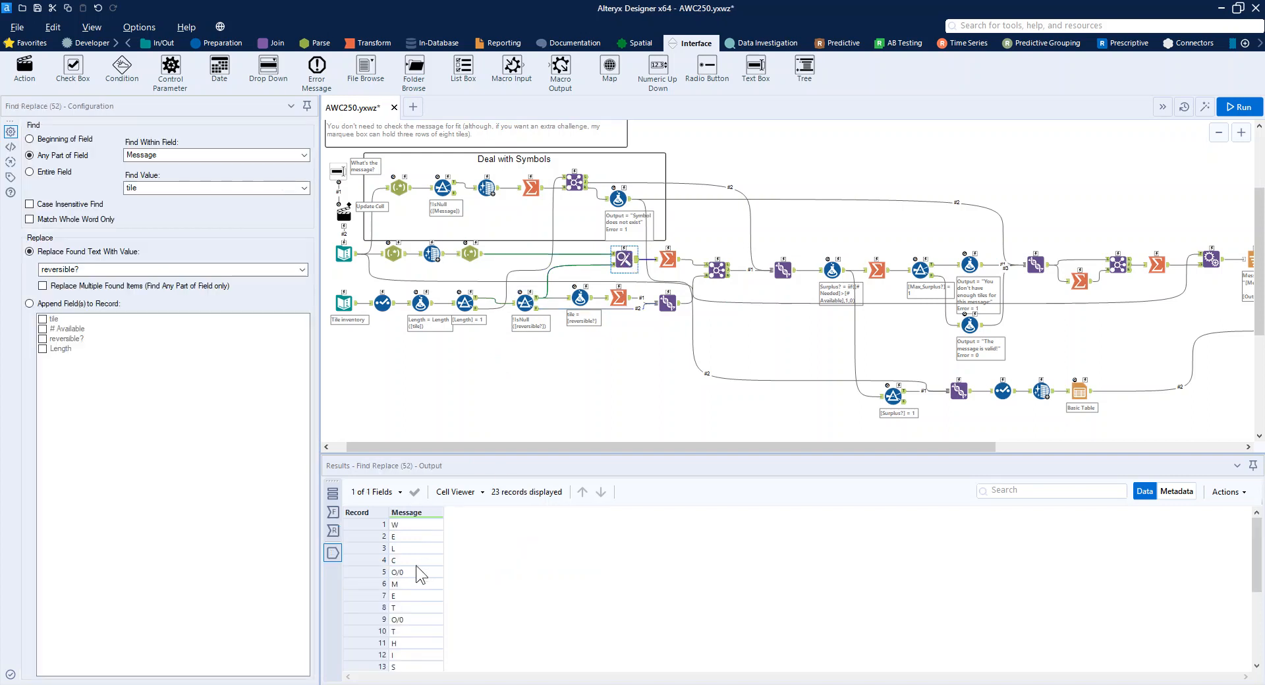
{"action": "left_click", "coordinate": [409, 572]}
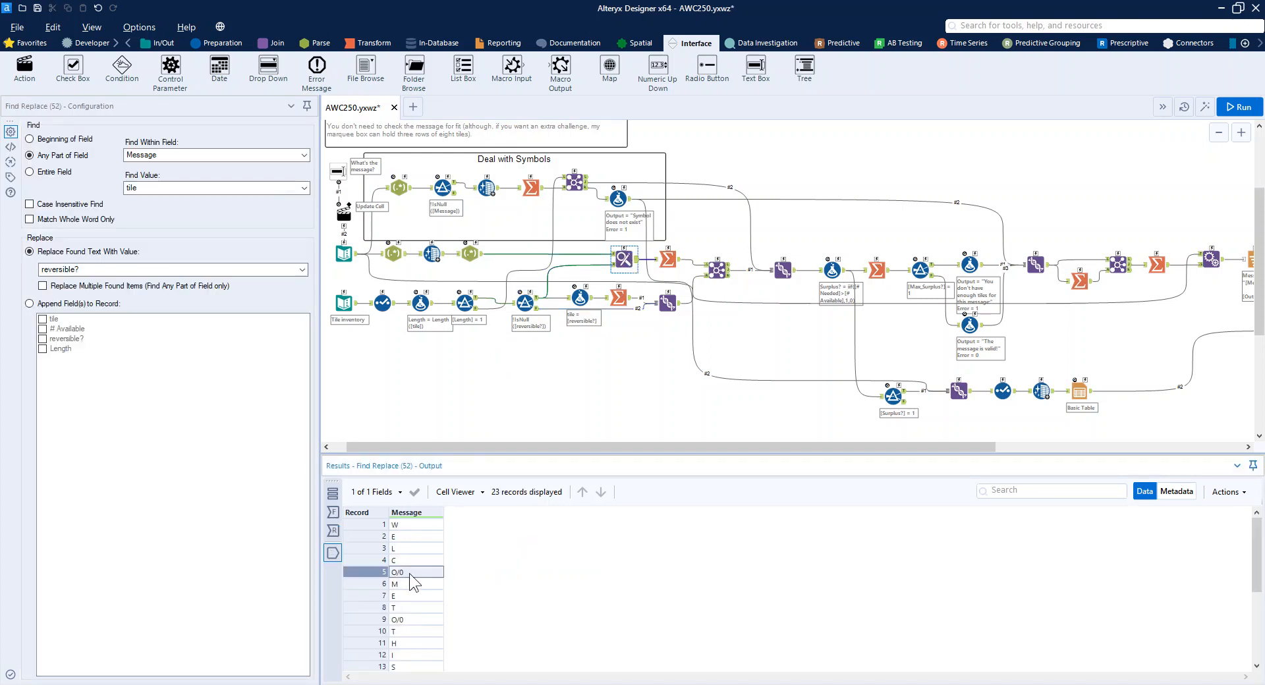
Inspect the formula that sets tile to reversible? and the Summarize tool that sums # Available per tile, discarding any added blank expression.
{"action": "left_click", "coordinate": [580, 296]}
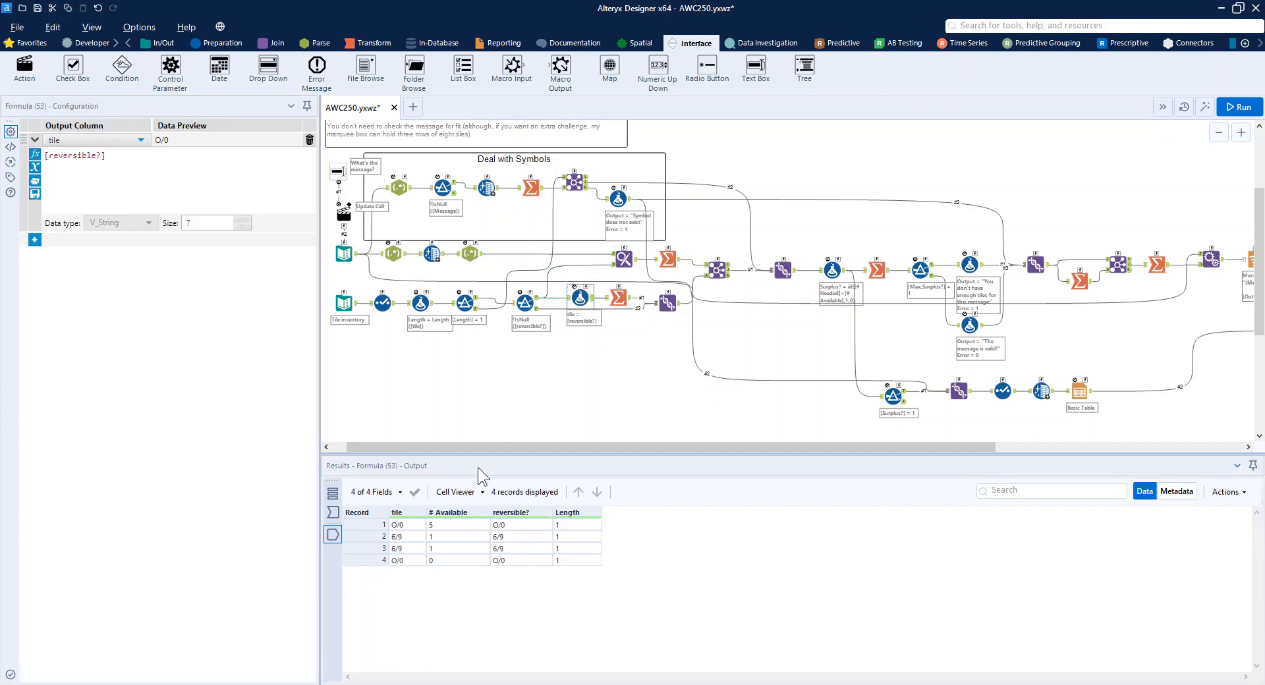
{"action": "left_click", "coordinate": [35, 241]}
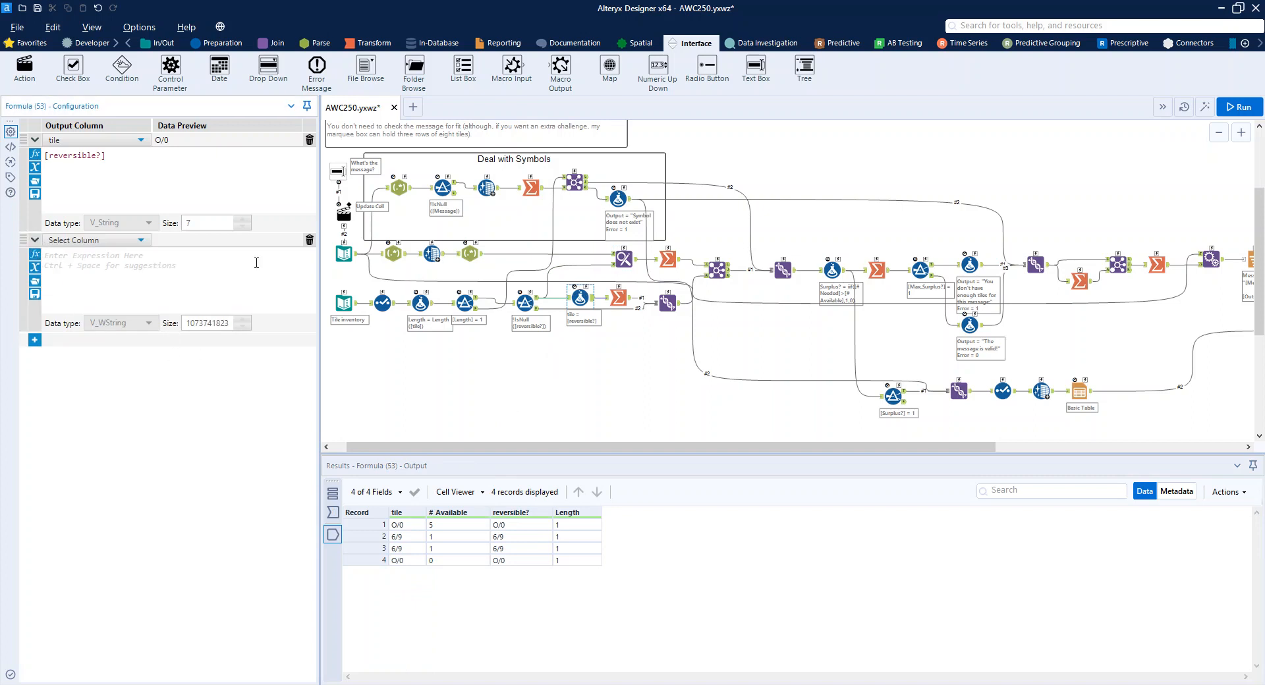
{"action": "left_click", "coordinate": [310, 244]}
{"action": "left_click", "coordinate": [616, 294]}
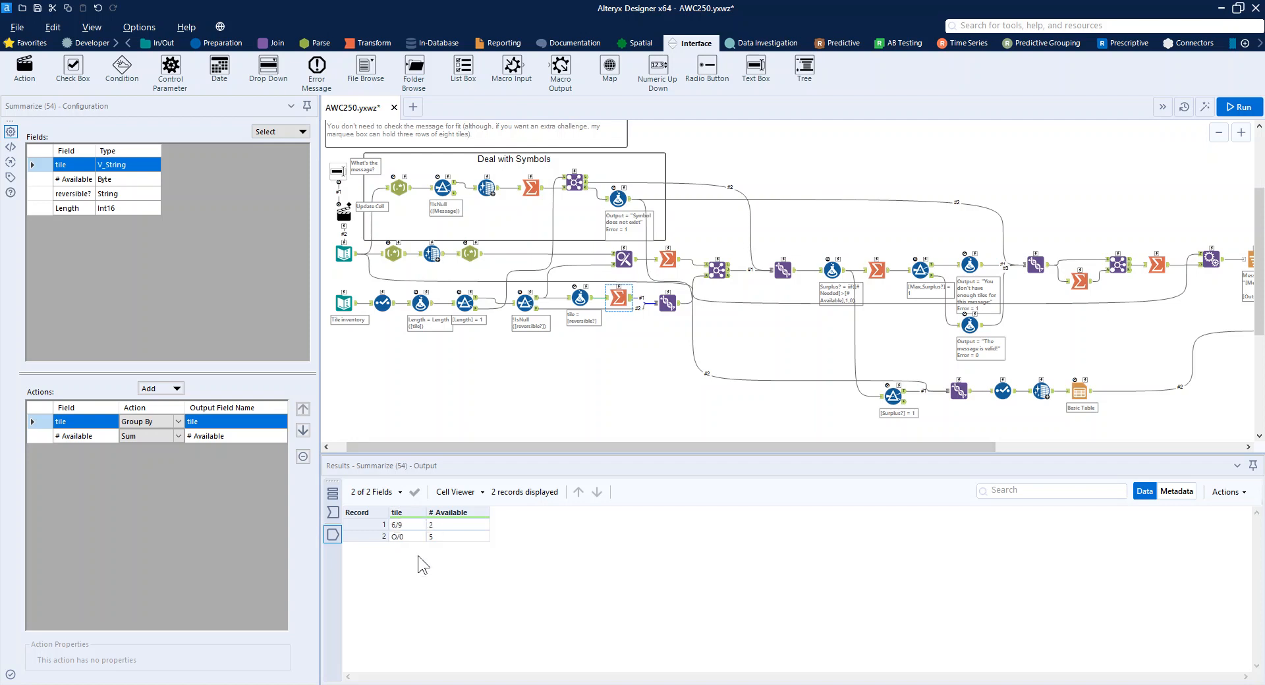
Browse the output of the Union that combines the summarized reversible tiles with the remaining tiles, highlighting the reversible rows.
{"action": "left_click", "coordinate": [667, 303]}
{"action": "scroll", "coordinate": [415, 591], "scroll_direction": "down", "scroll_amount": 9}
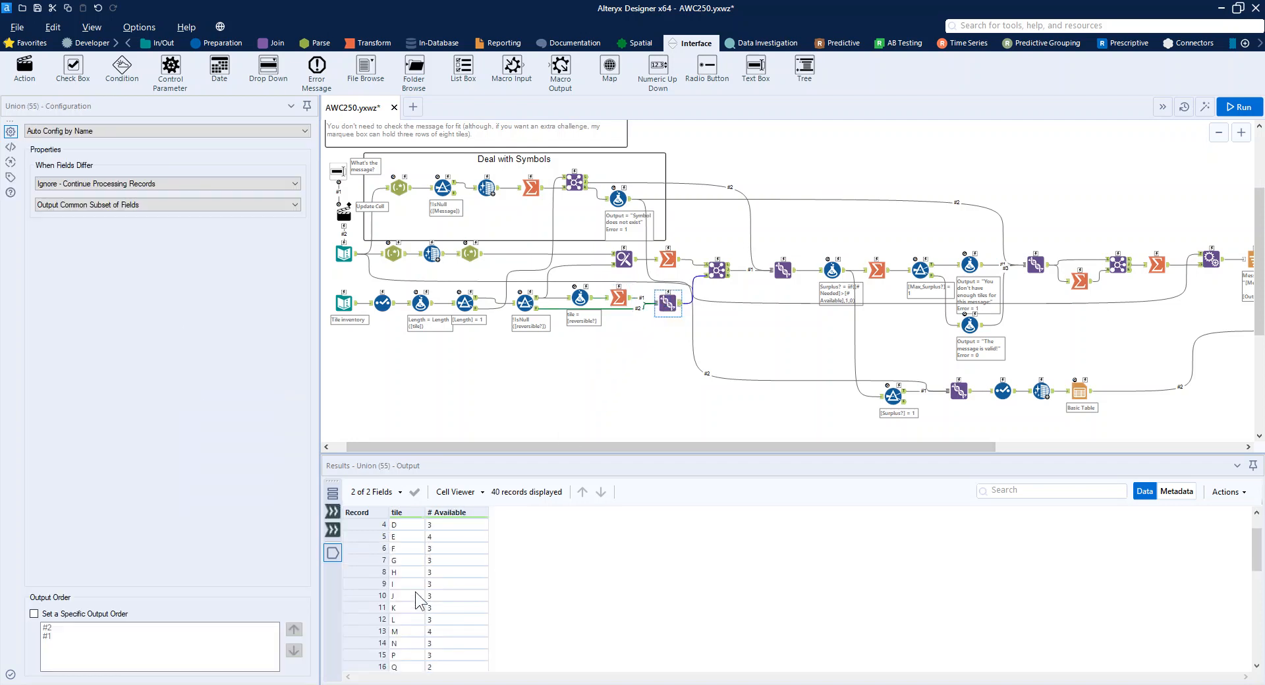
{"action": "left_click", "coordinate": [405, 644]}
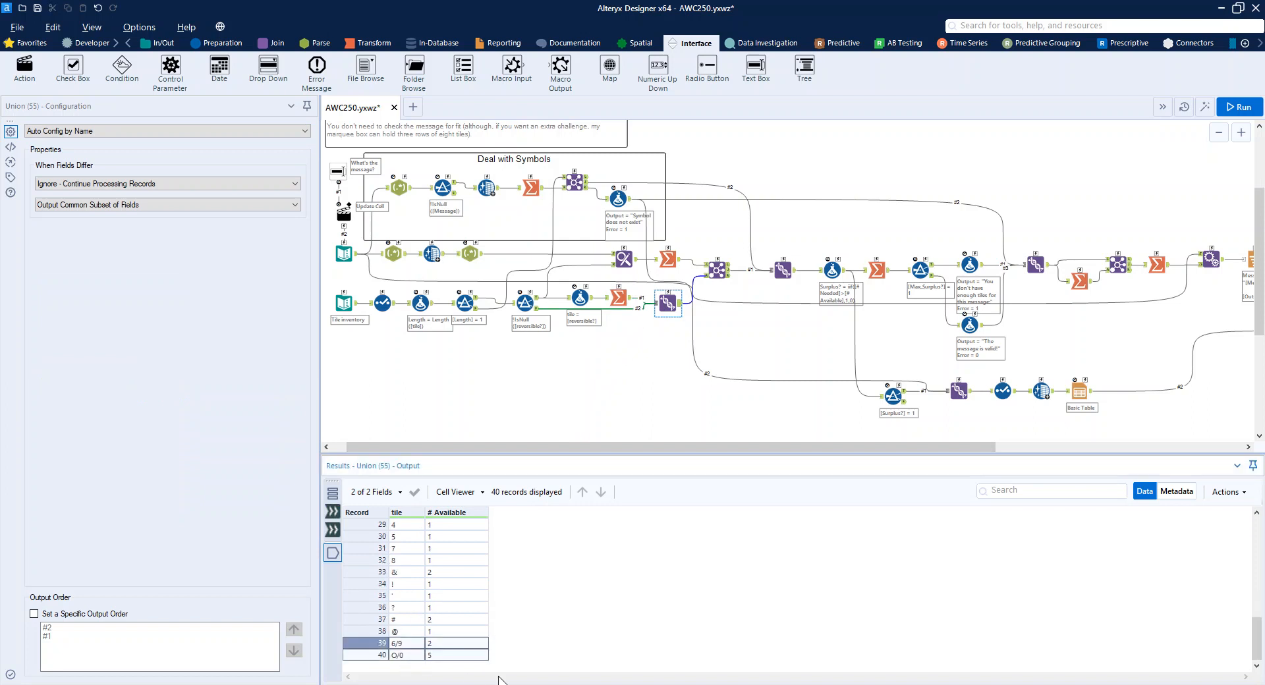
{"action": "scroll", "coordinate": [442, 588], "scroll_direction": "up", "scroll_amount": 9}
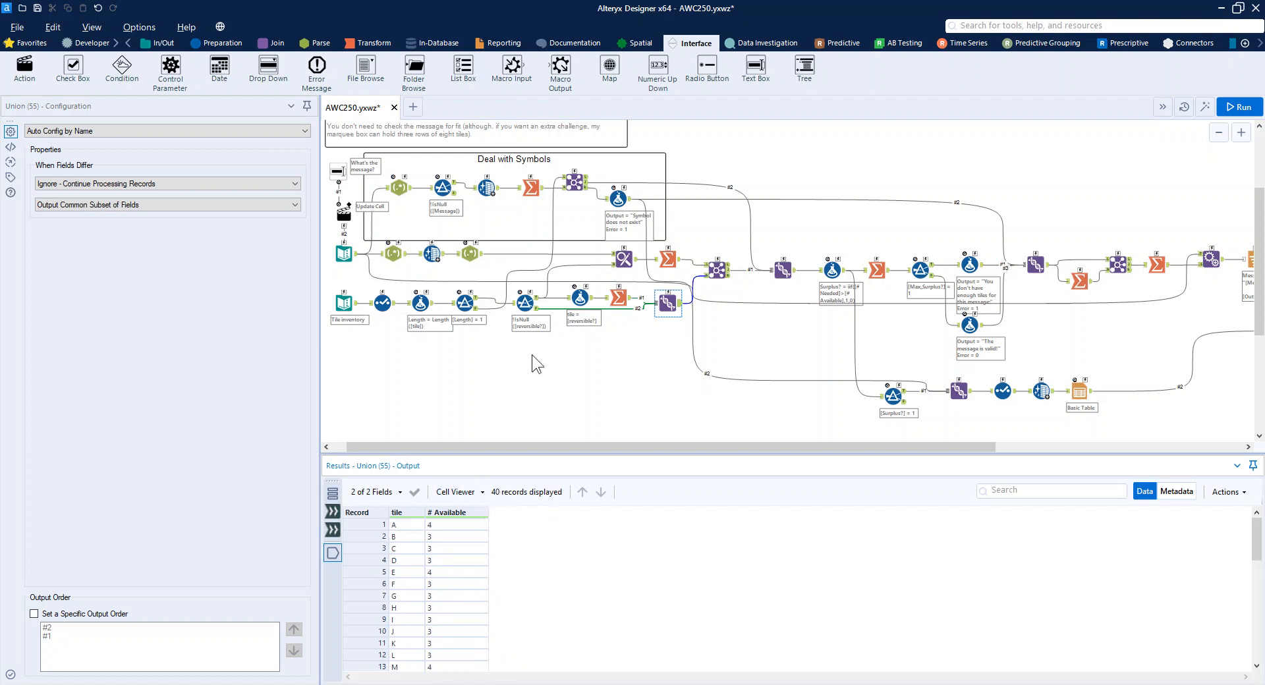
Review the reversible filter's input, and compare the input and output of the Summarize tool that counts # Needed per message character.
{"action": "left_click", "coordinate": [514, 308]}
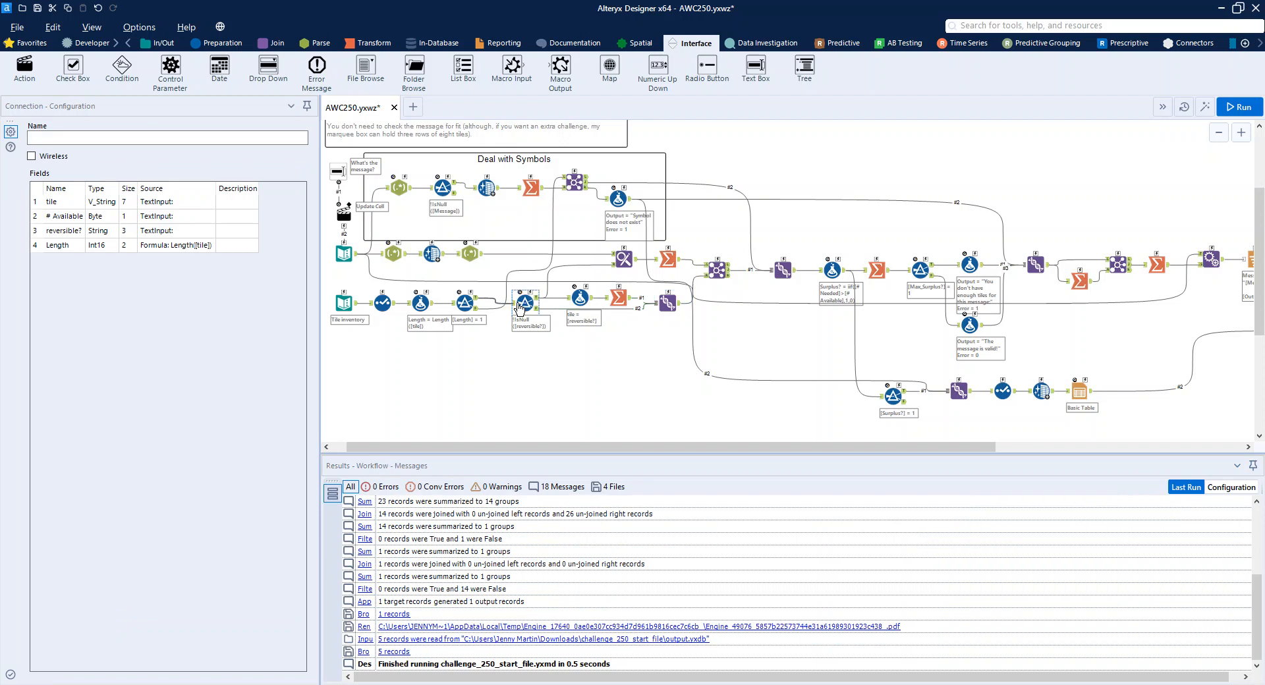
{"action": "left_click", "coordinate": [515, 306]}
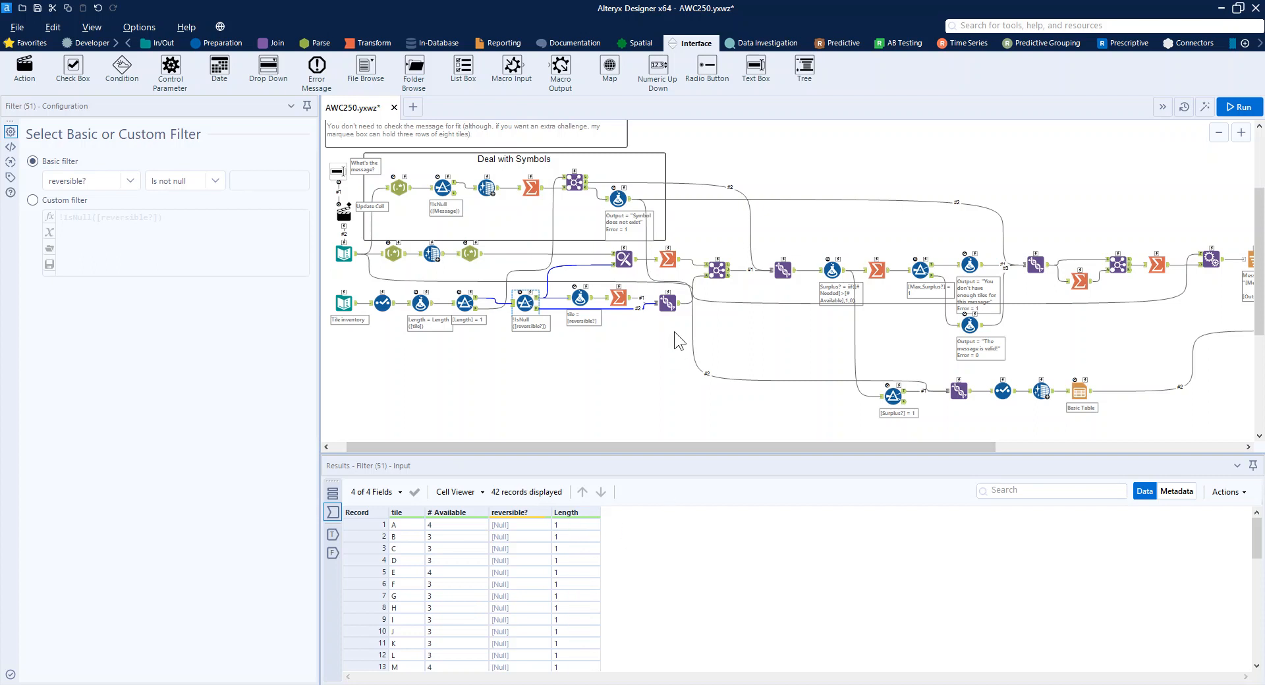
{"action": "left_click", "coordinate": [667, 260]}
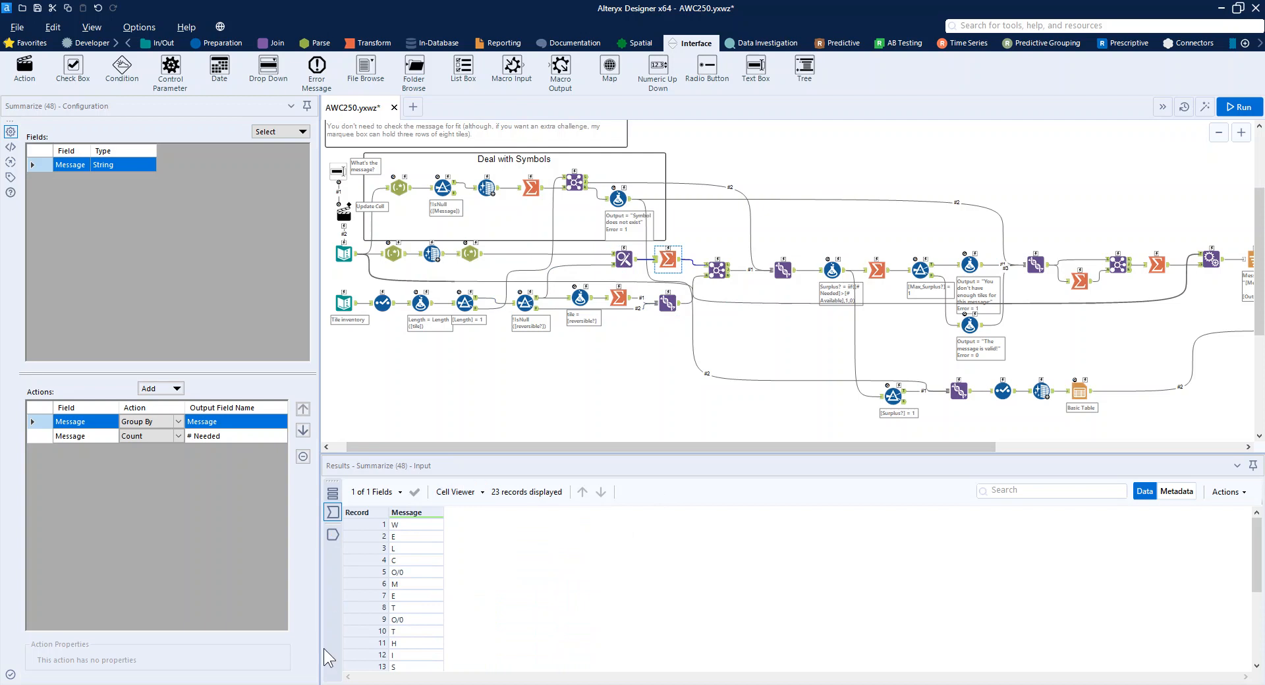
{"action": "left_click", "coordinate": [679, 265]}
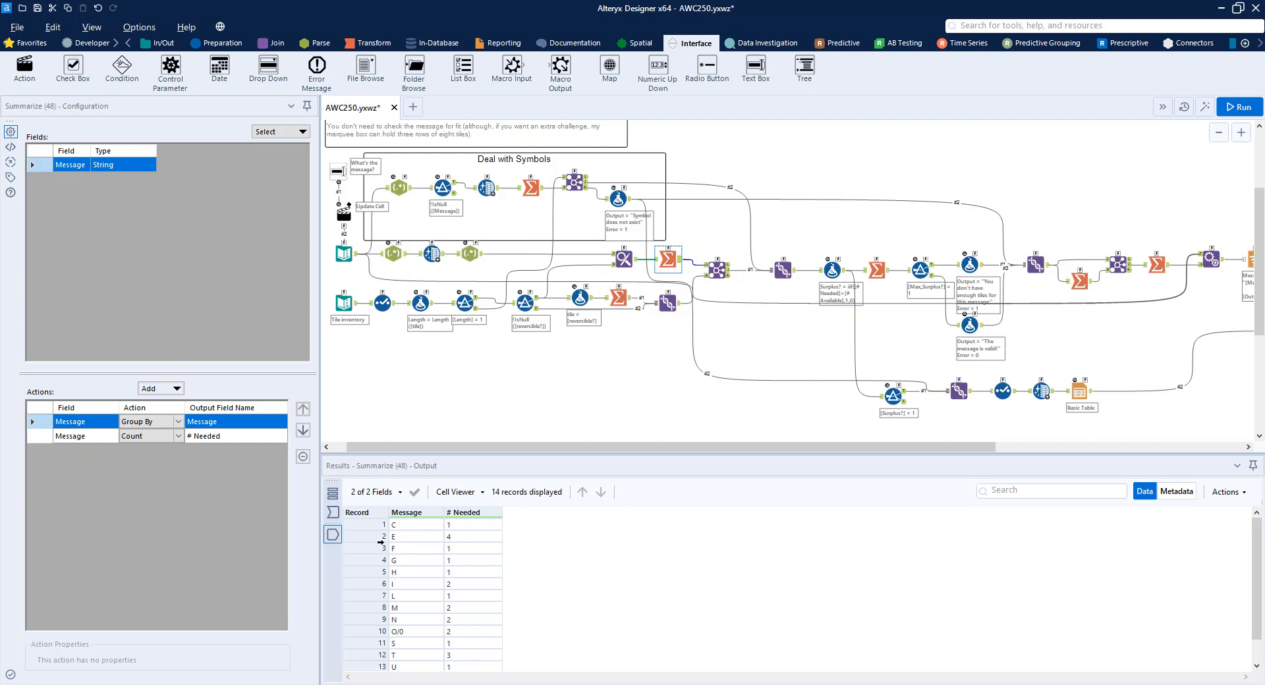
Examine the Join of message characters to tiles, the Union that follows and the Summarize tool that takes the maximum Surplus? value.
{"action": "left_click", "coordinate": [717, 272]}
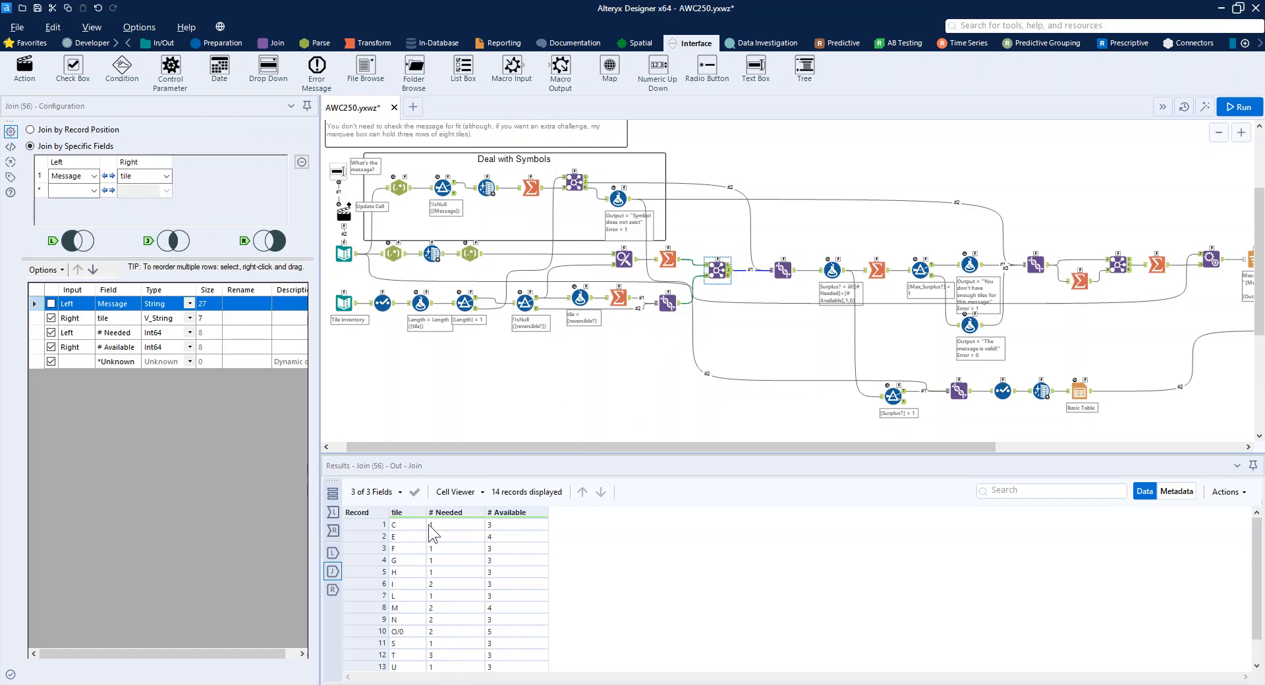
{"action": "left_click_drag", "start_coordinate": [595, 446], "coordinate": [705, 446]}
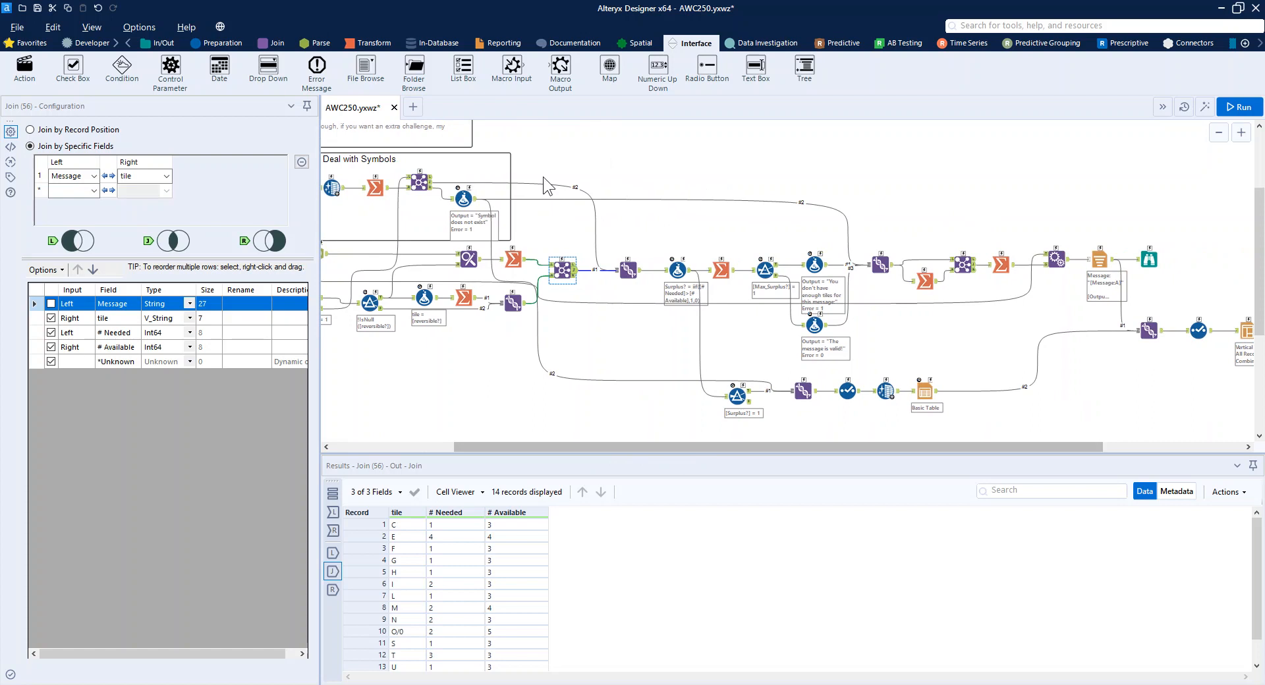
{"action": "left_click", "coordinate": [628, 267]}
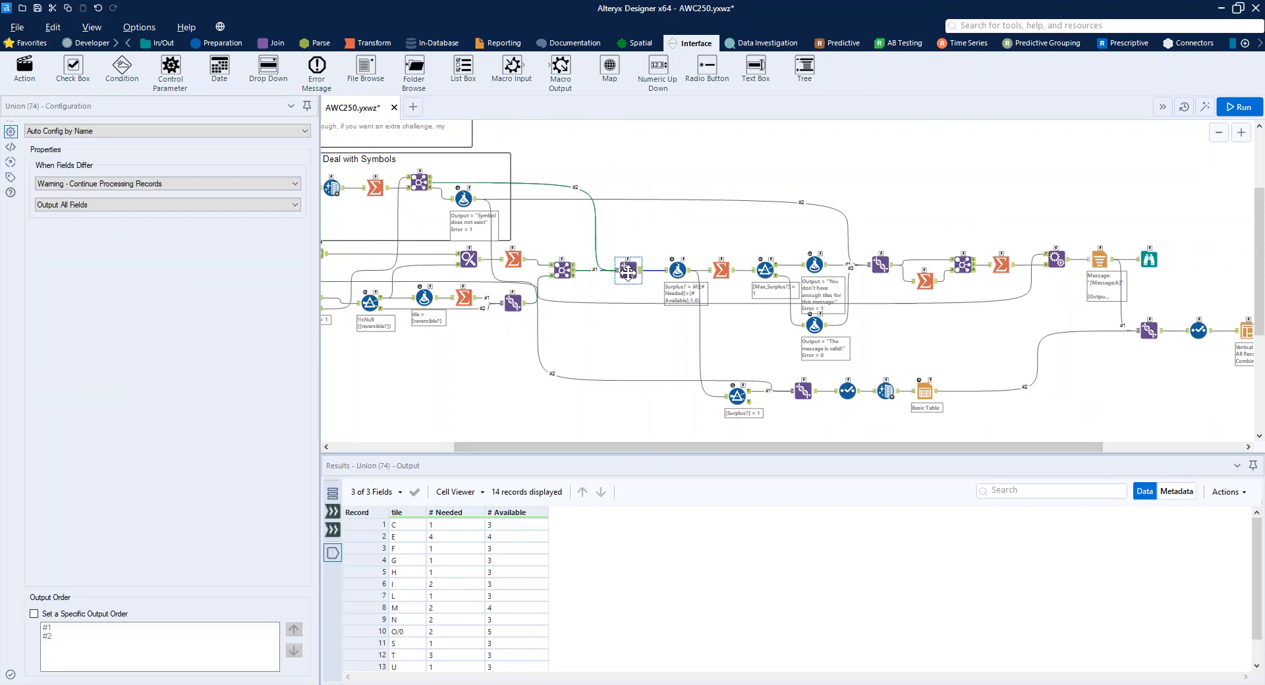
{"action": "left_click", "coordinate": [726, 264]}
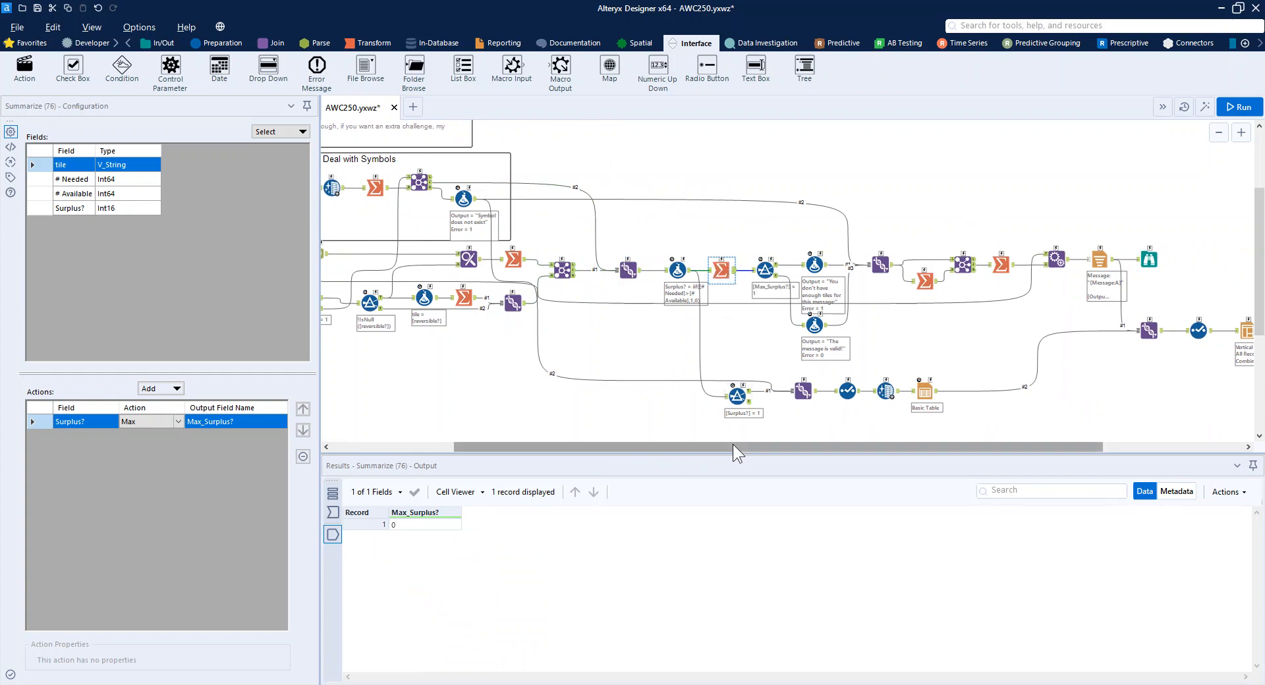
Replace the message in the Text Input with "Peppermint Pink Pineapple" and run the workflow.
{"action": "left_click_drag", "start_coordinate": [733, 444], "coordinate": [468, 437]}
{"action": "left_click", "coordinate": [364, 253]}
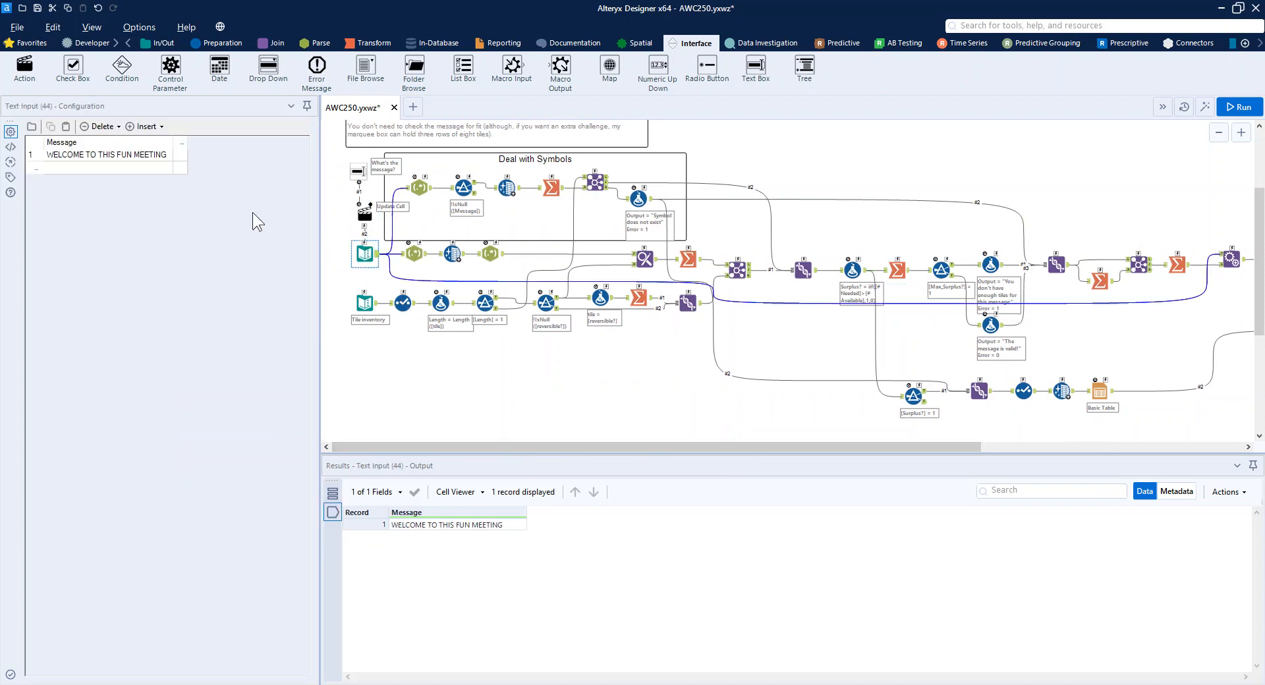
{"action": "left_click", "coordinate": [108, 159]}
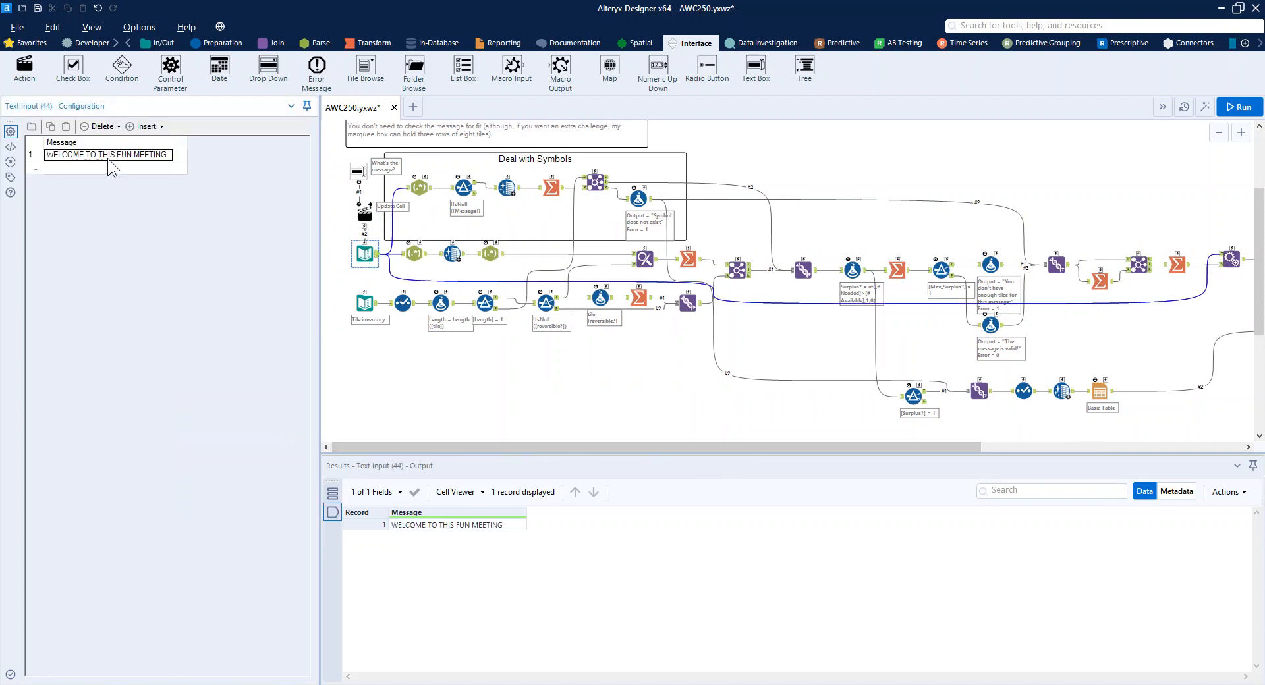
{"action": "type", "text": "Peppermint Pink"}
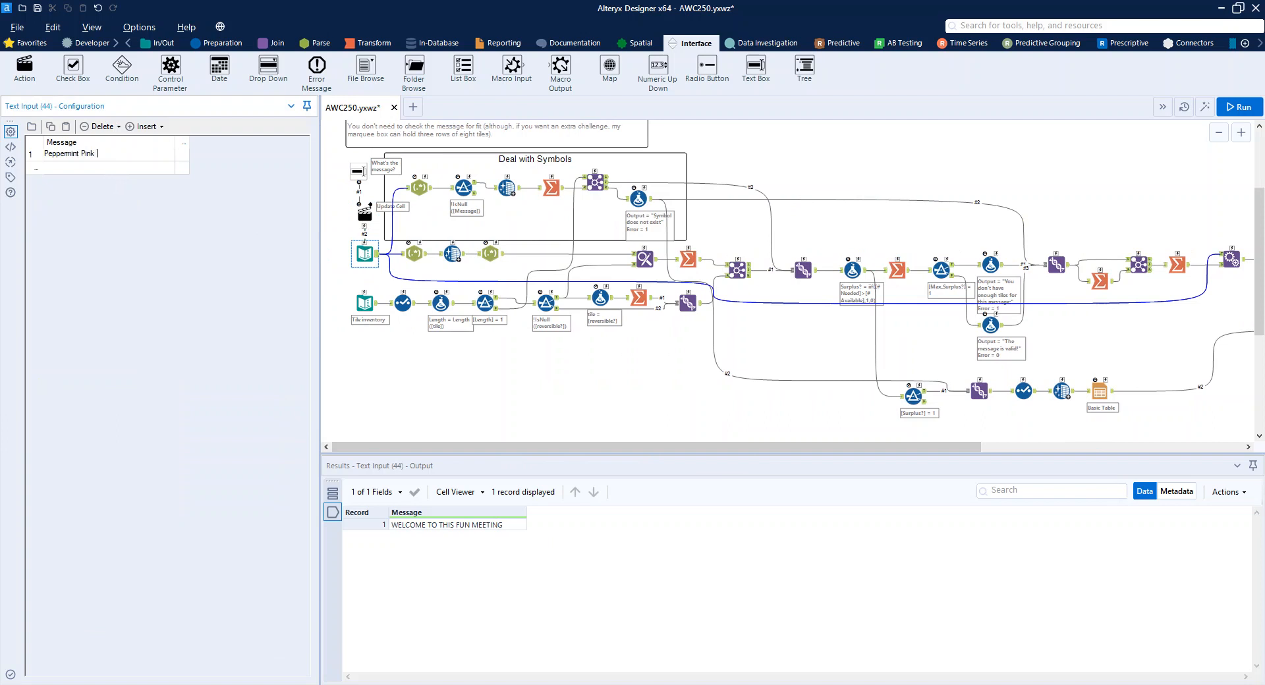
{"action": "type", "text": " Pineapple"}
{"action": "key", "text": "ctrl+r"}
Check the true output of the filter that tests whether Max_Surplus? equals 1.
{"action": "left_click_drag", "start_coordinate": [829, 448], "coordinate": [960, 448]}
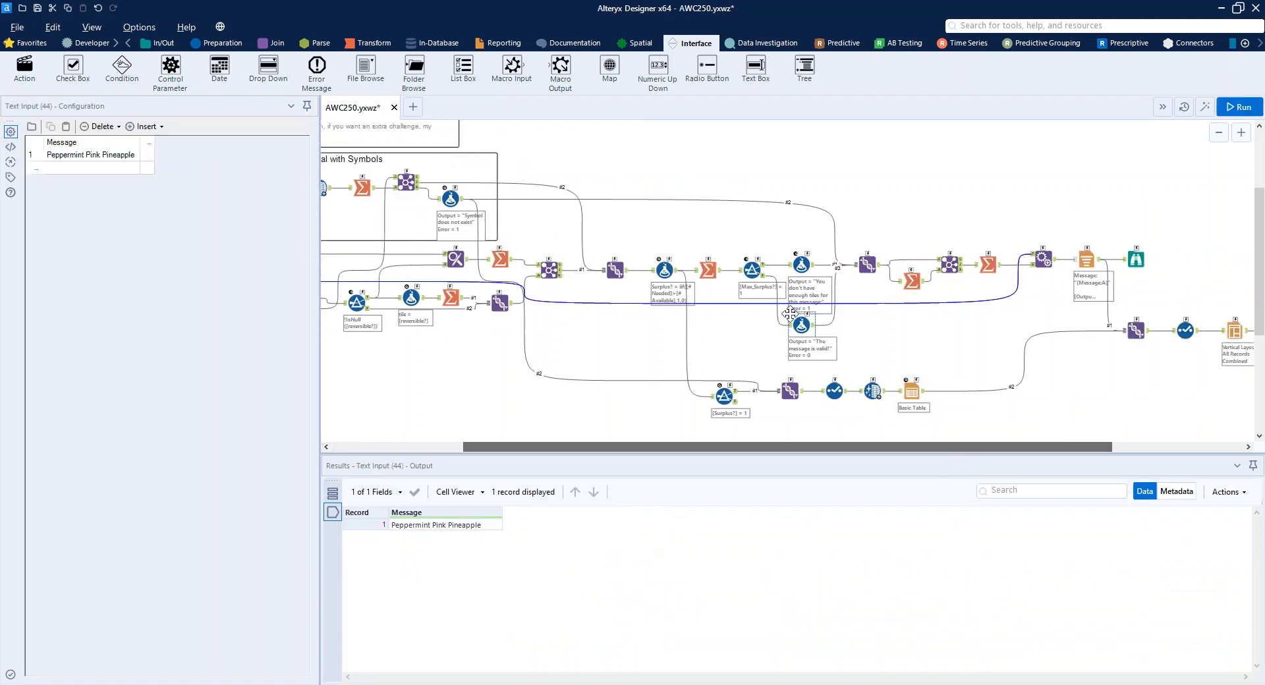
{"action": "left_click", "coordinate": [762, 270]}
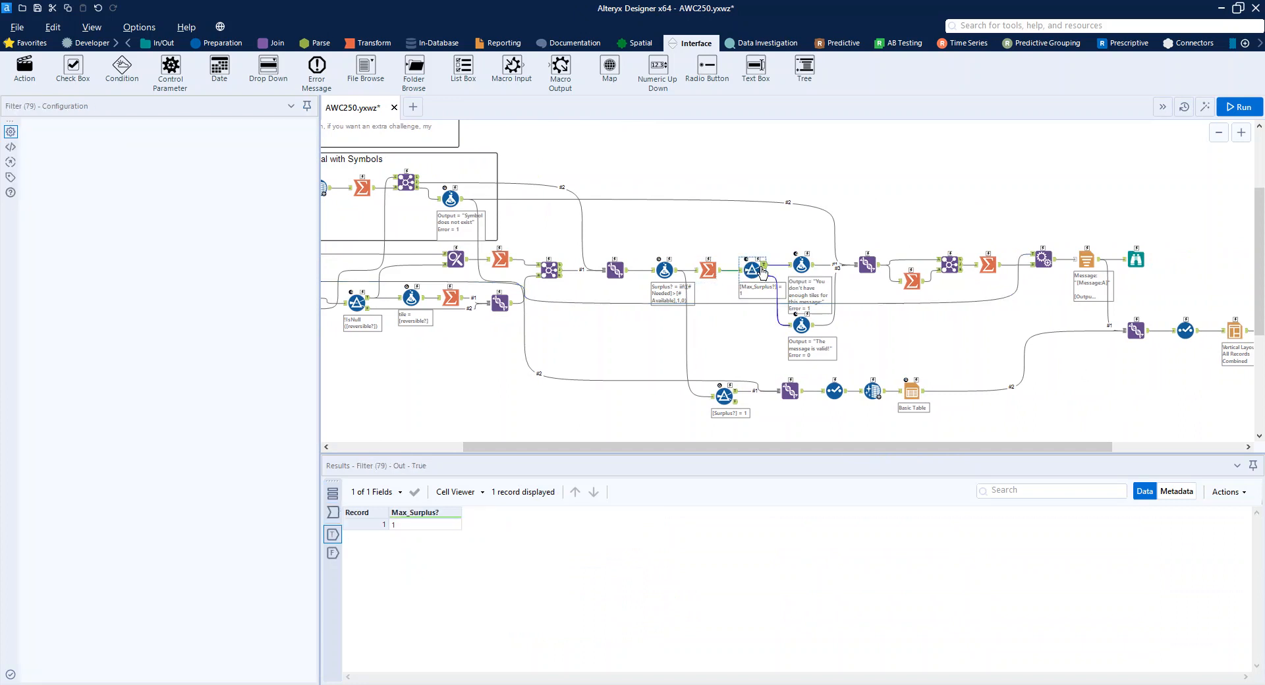
Check the Surplus? formula's result for tile P, and review the filter that tests whether Max_Surplus? equals 1.
{"action": "left_click", "coordinate": [664, 269]}
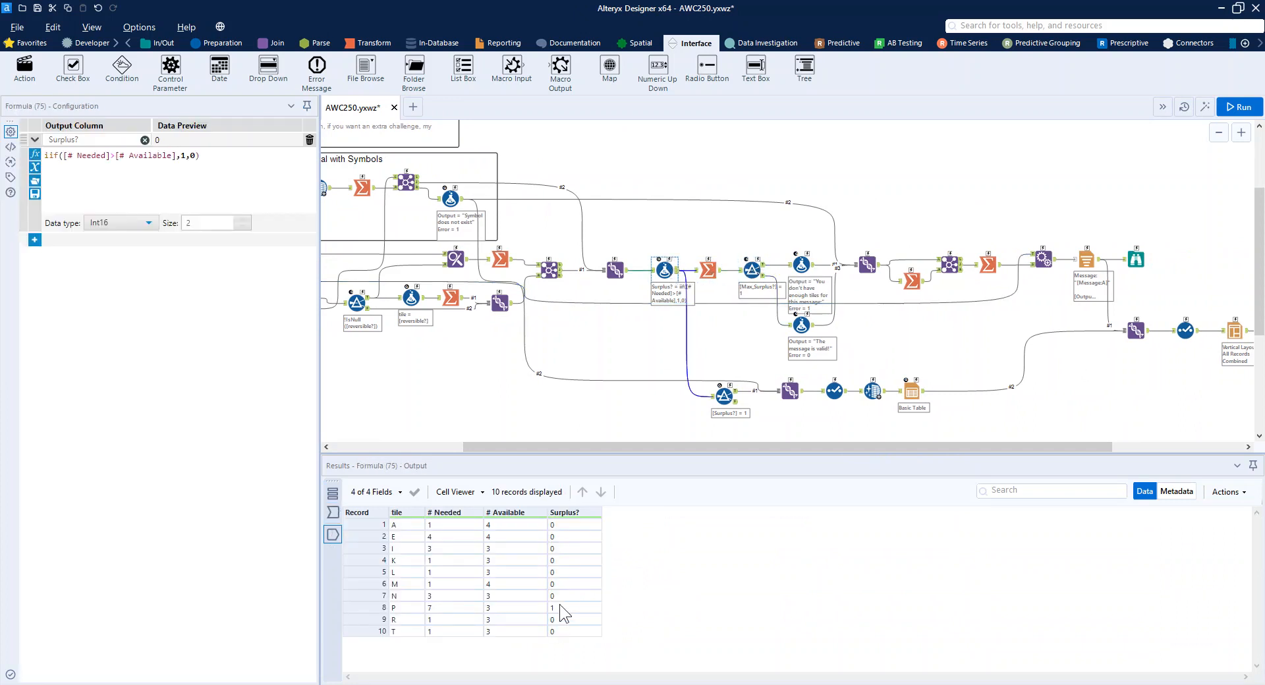
{"action": "left_click", "coordinate": [433, 608]}
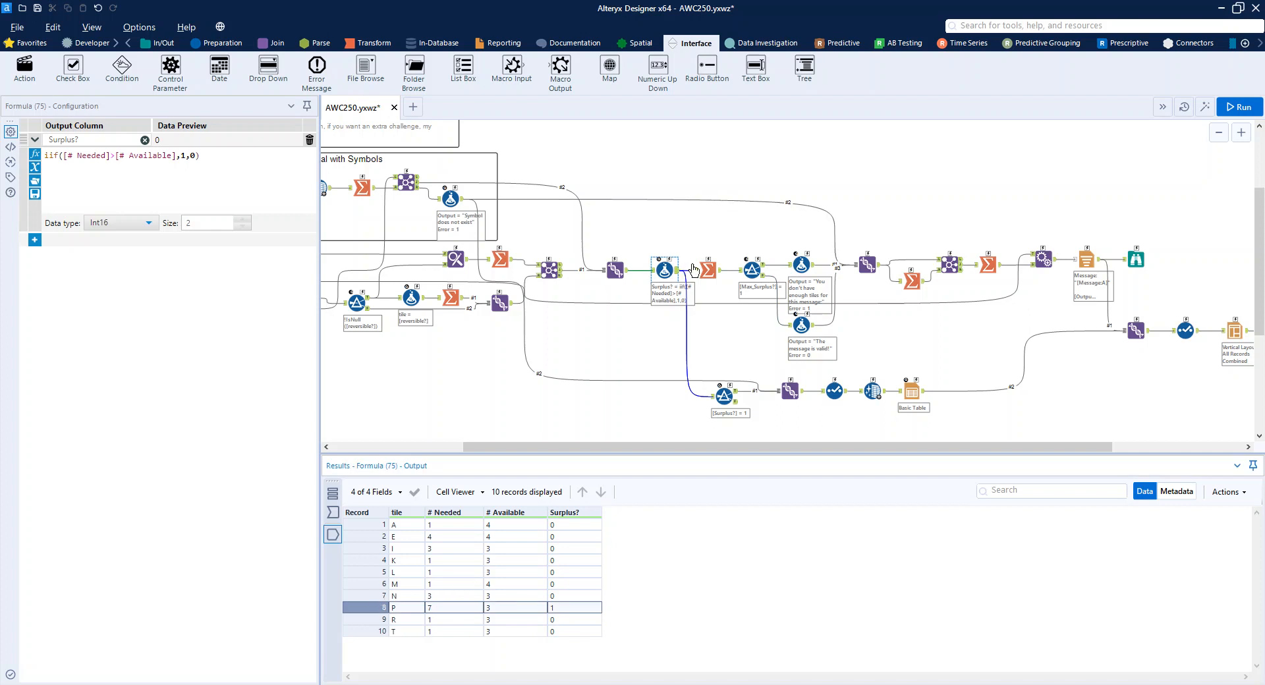
{"action": "left_click", "coordinate": [753, 270]}
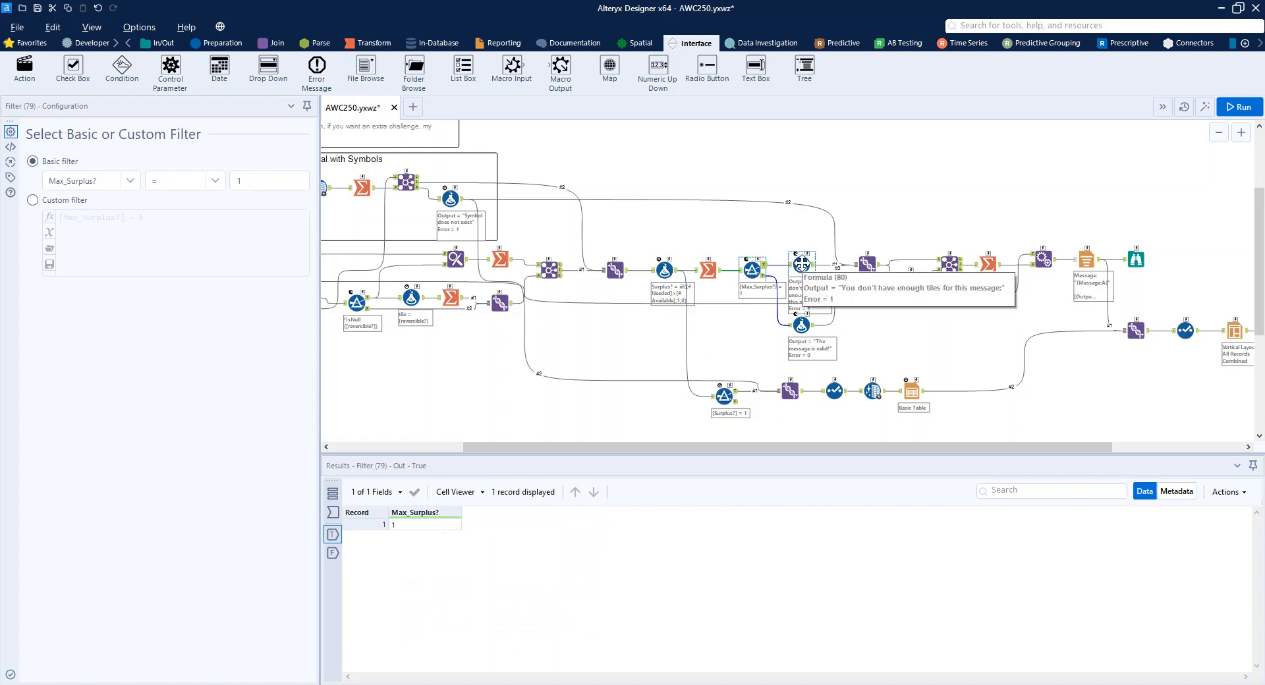
Compare the Output and Error expressions of the two formulas on the Max_Surplus? filter's true and false branches.
{"action": "left_click", "coordinate": [801, 264]}
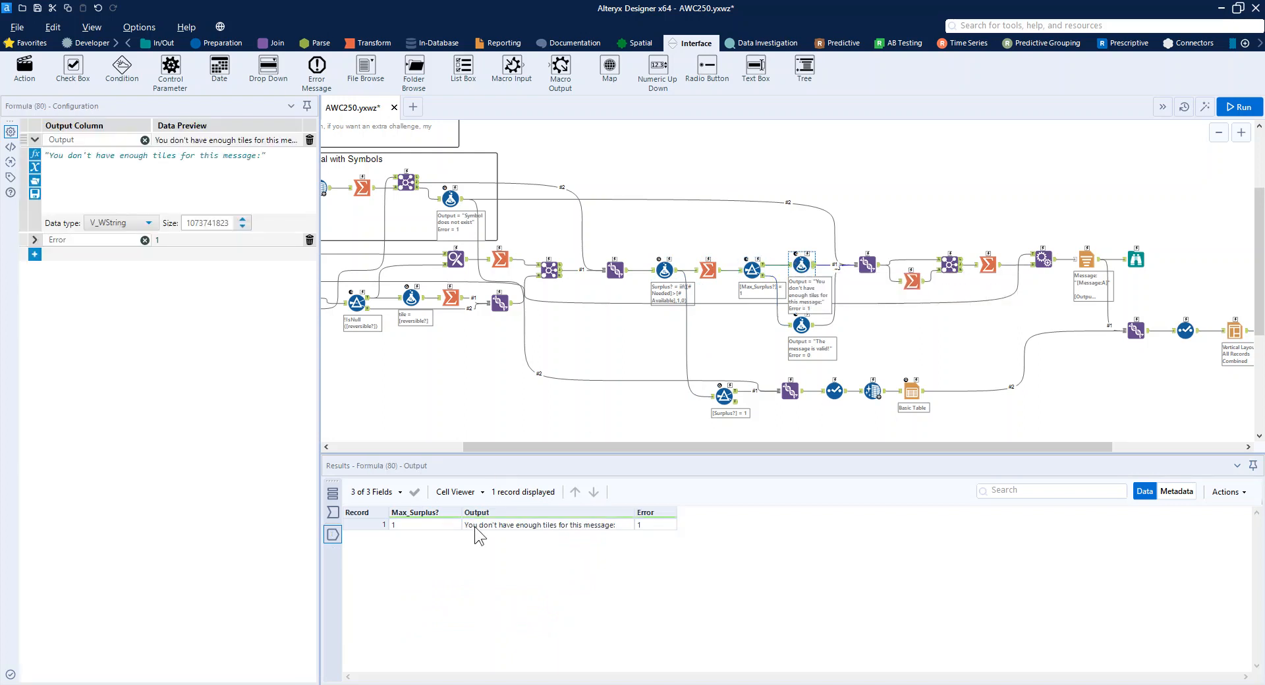
{"action": "left_click", "coordinate": [474, 527]}
{"action": "left_click", "coordinate": [659, 526]}
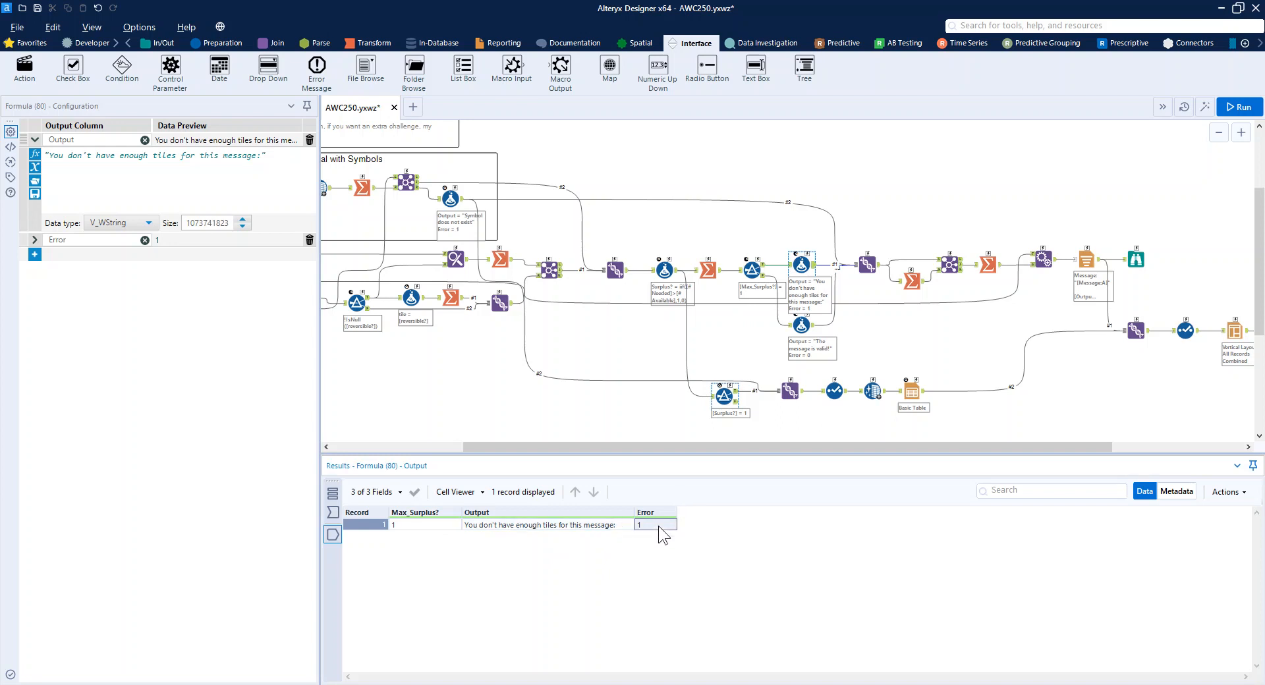
{"action": "left_click", "coordinate": [804, 323]}
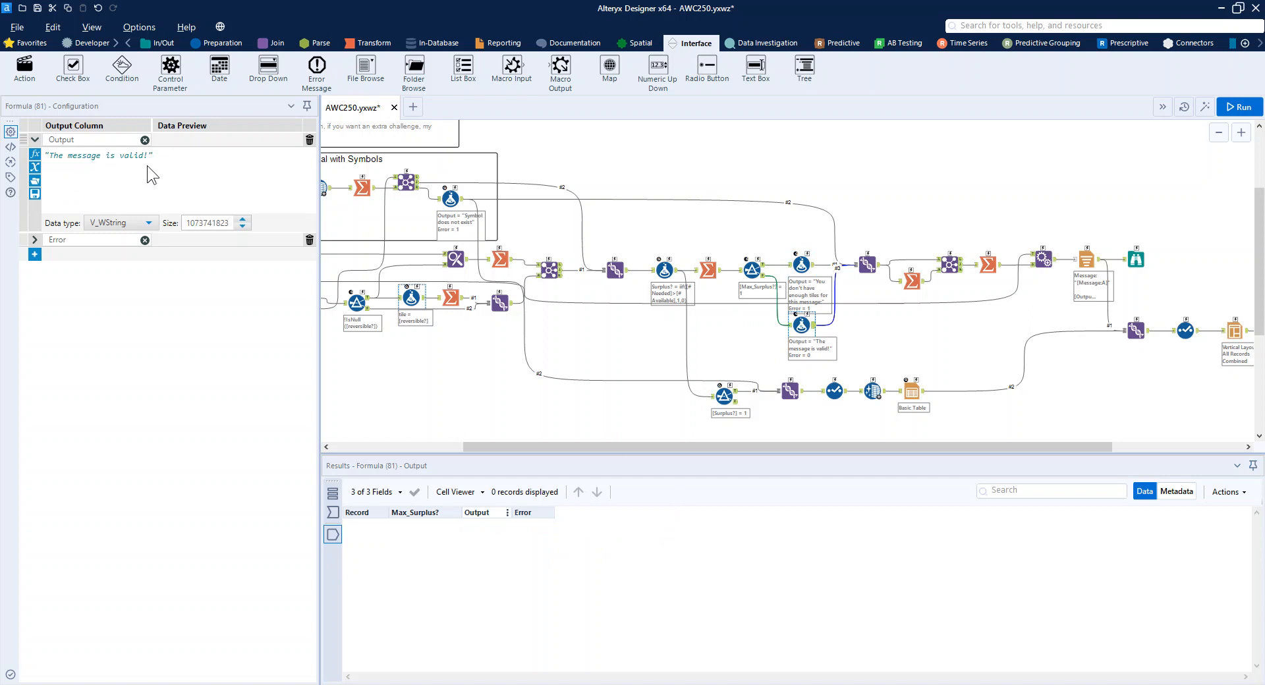
{"action": "left_click", "coordinate": [34, 239]}
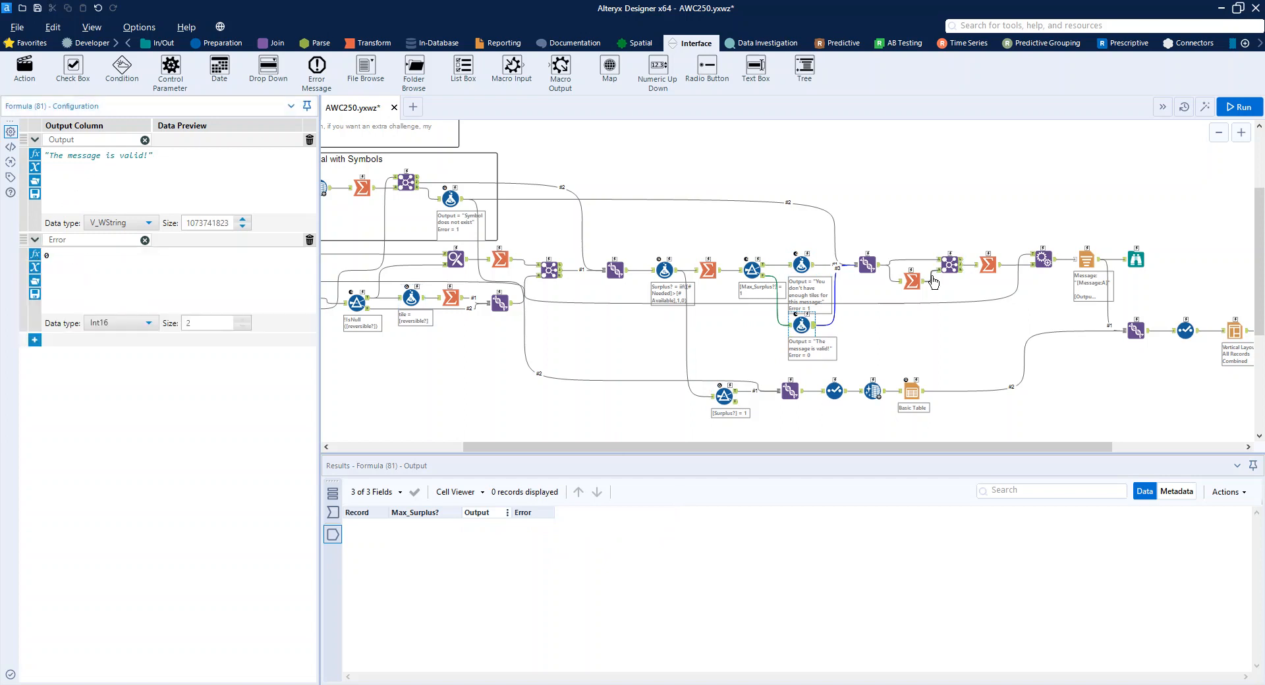
Examine the Summarize tool that takes the maximum Error, and the Join and Summarize tools that follow it.
{"action": "left_click", "coordinate": [910, 283]}
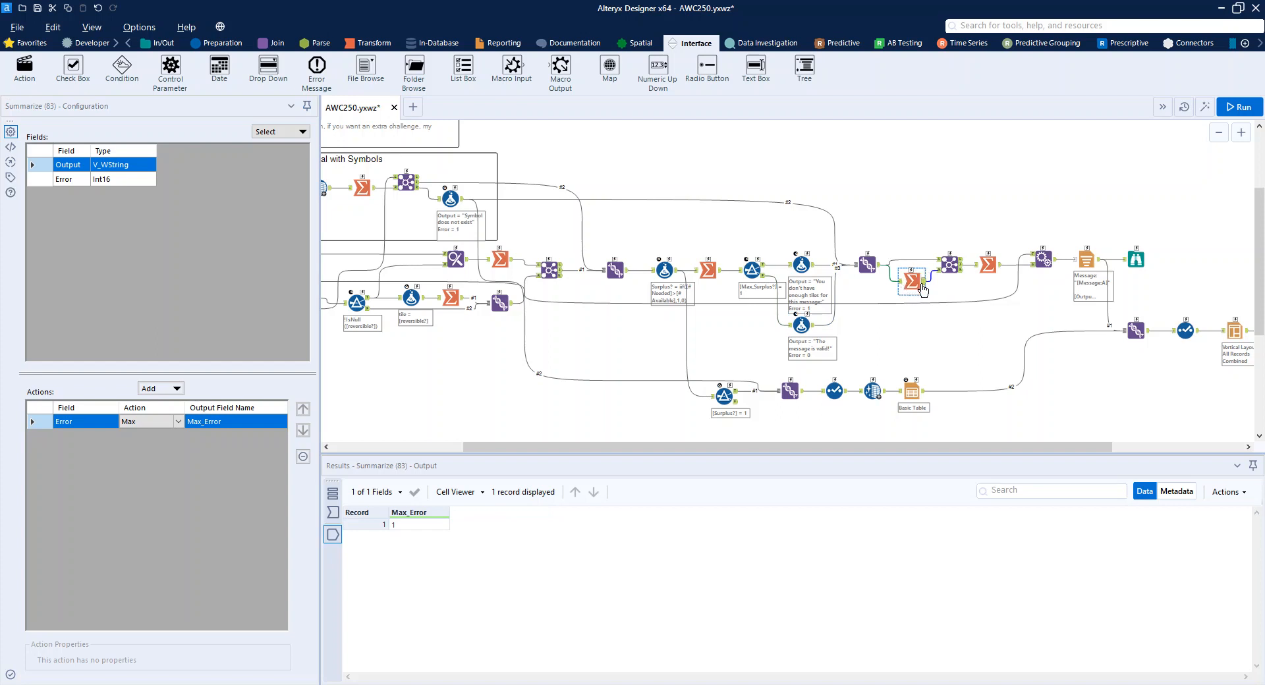
{"action": "left_click_drag", "start_coordinate": [923, 290], "coordinate": [940, 269]}
{"action": "left_click", "coordinate": [949, 265]}
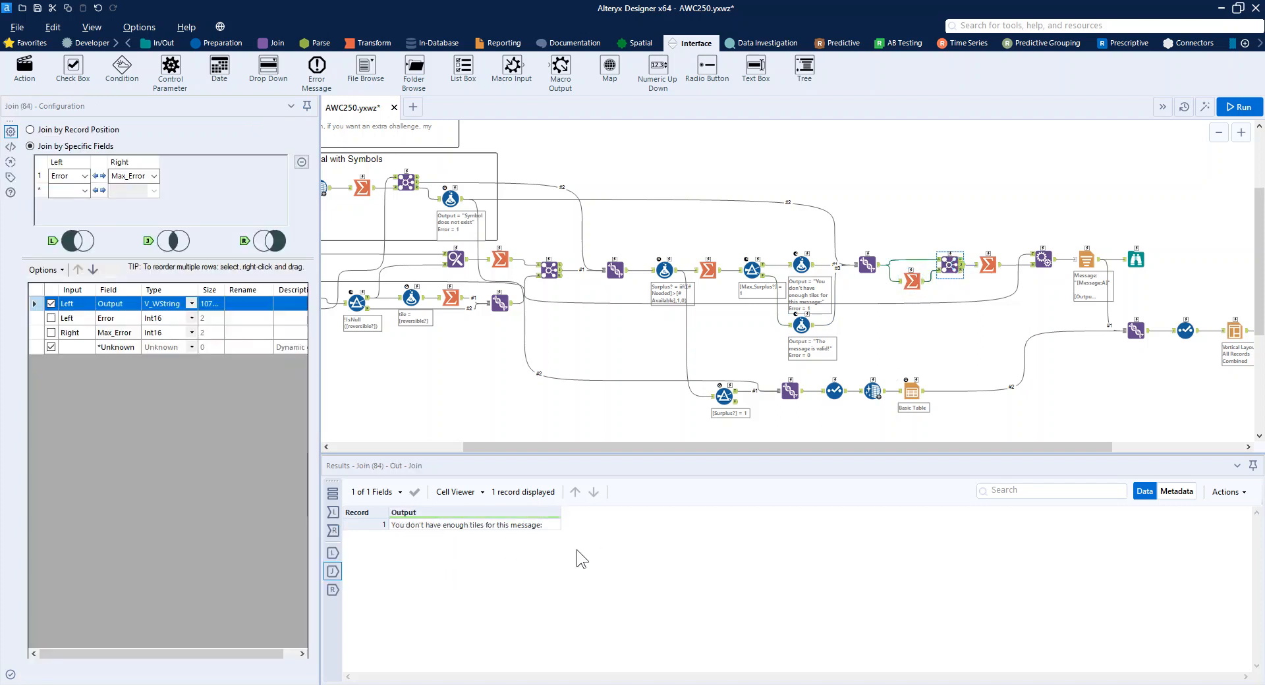
{"action": "left_click", "coordinate": [997, 266]}
Review the Append Fields and Report Text tools, and view the report in the Browse tool.
{"action": "left_click", "coordinate": [1044, 257]}
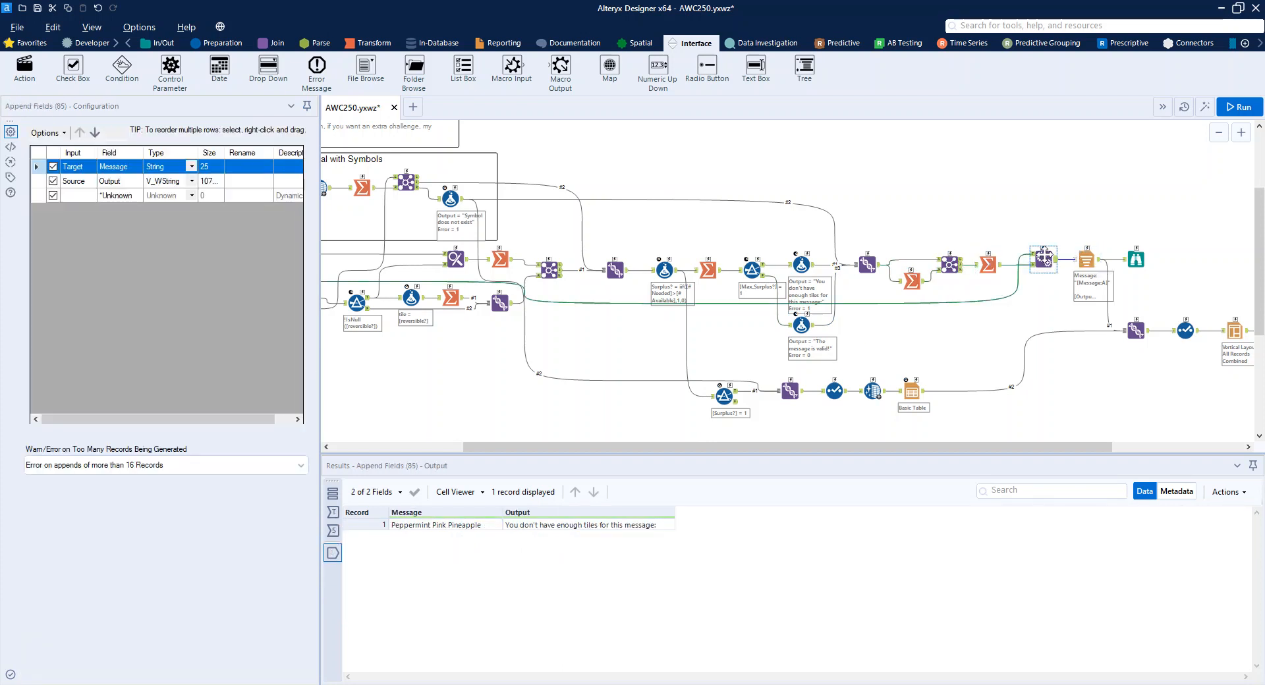
{"action": "left_click", "coordinate": [1086, 259]}
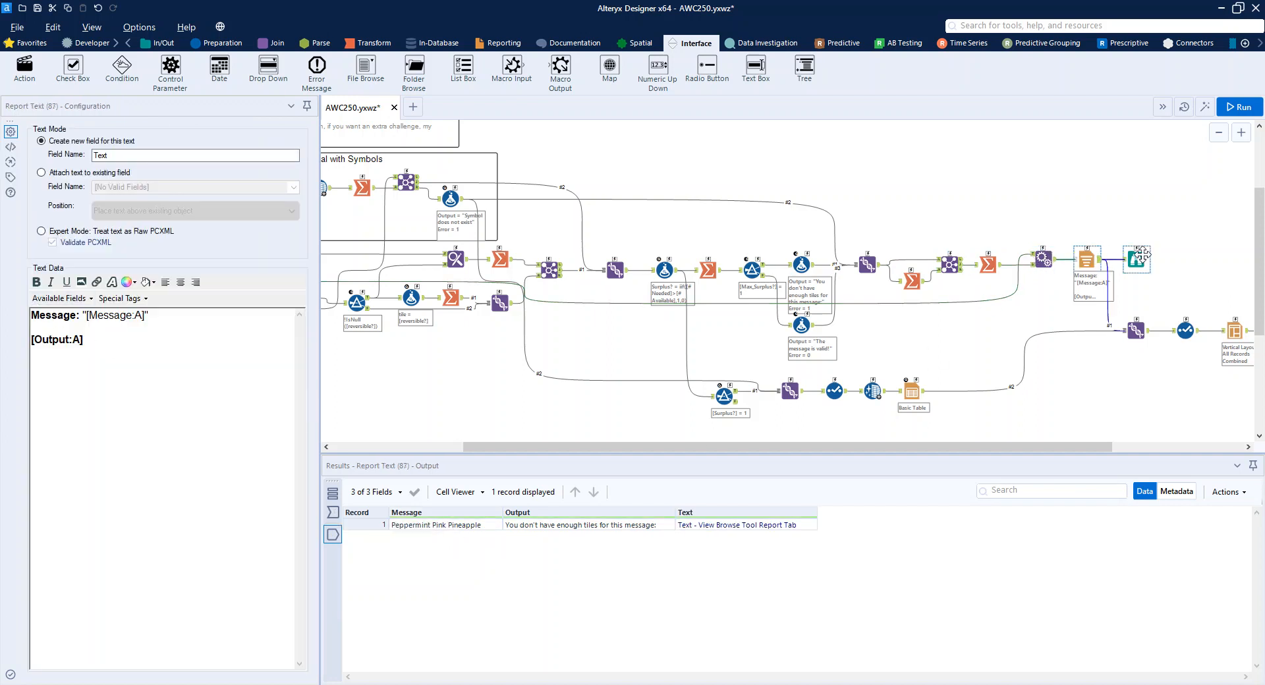
{"action": "left_click", "coordinate": [1138, 258]}
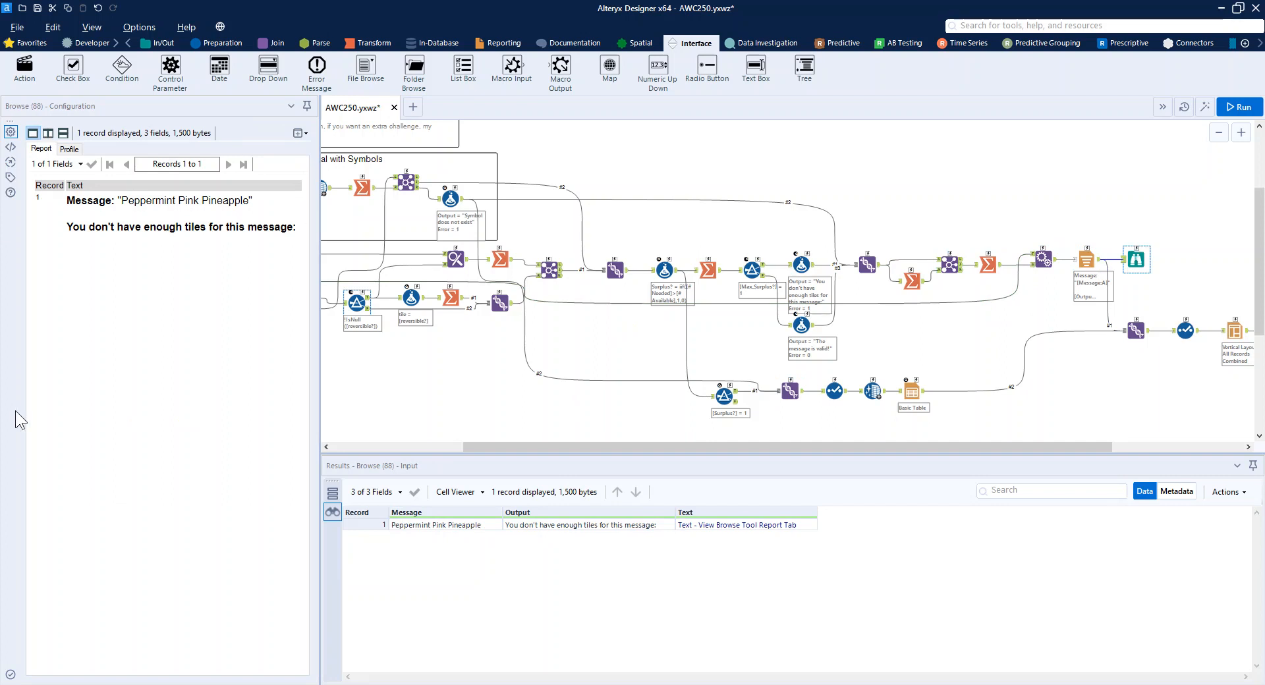
Append "[cake] [c]" to the message "Peppermint Pink Pineapple" in the Text Input and run the workflow.
{"action": "left_click_drag", "start_coordinate": [473, 448], "coordinate": [334, 448]}
{"action": "left_click", "coordinate": [419, 188]}
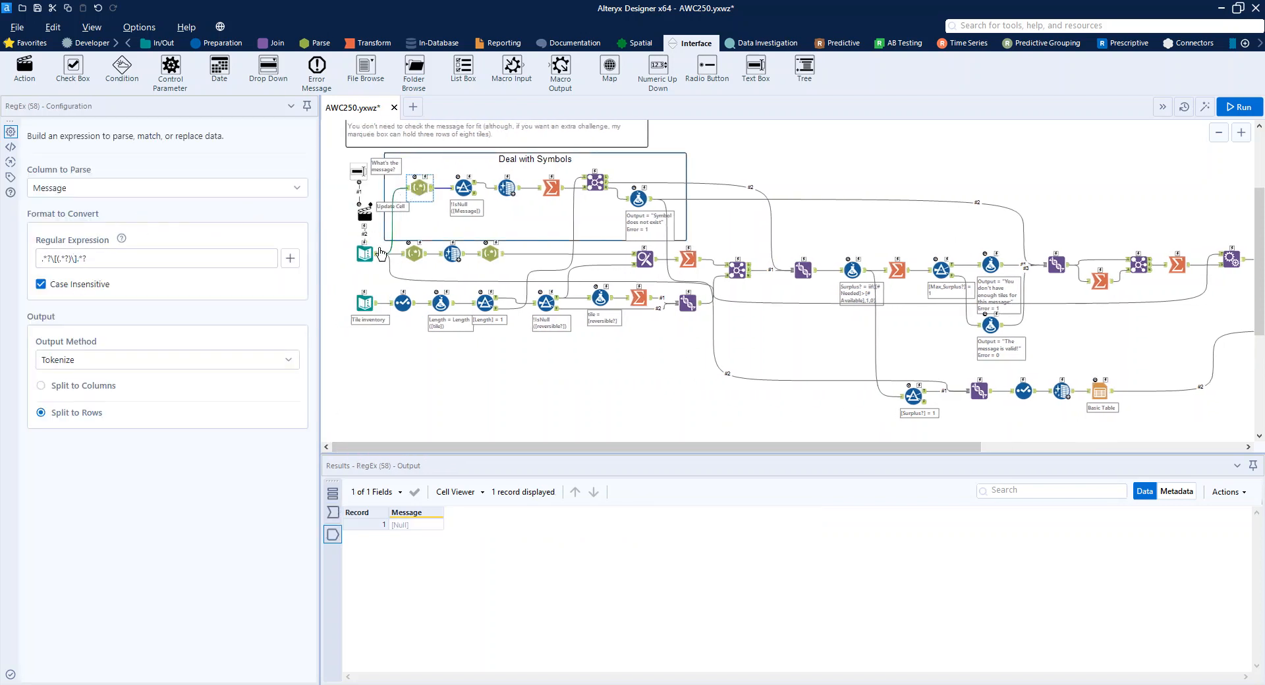
{"action": "left_click", "coordinate": [364, 252]}
{"action": "left_click", "coordinate": [137, 150]}
{"action": "left_click", "coordinate": [137, 151]}
{"action": "type", "text": "[cake] [c"}
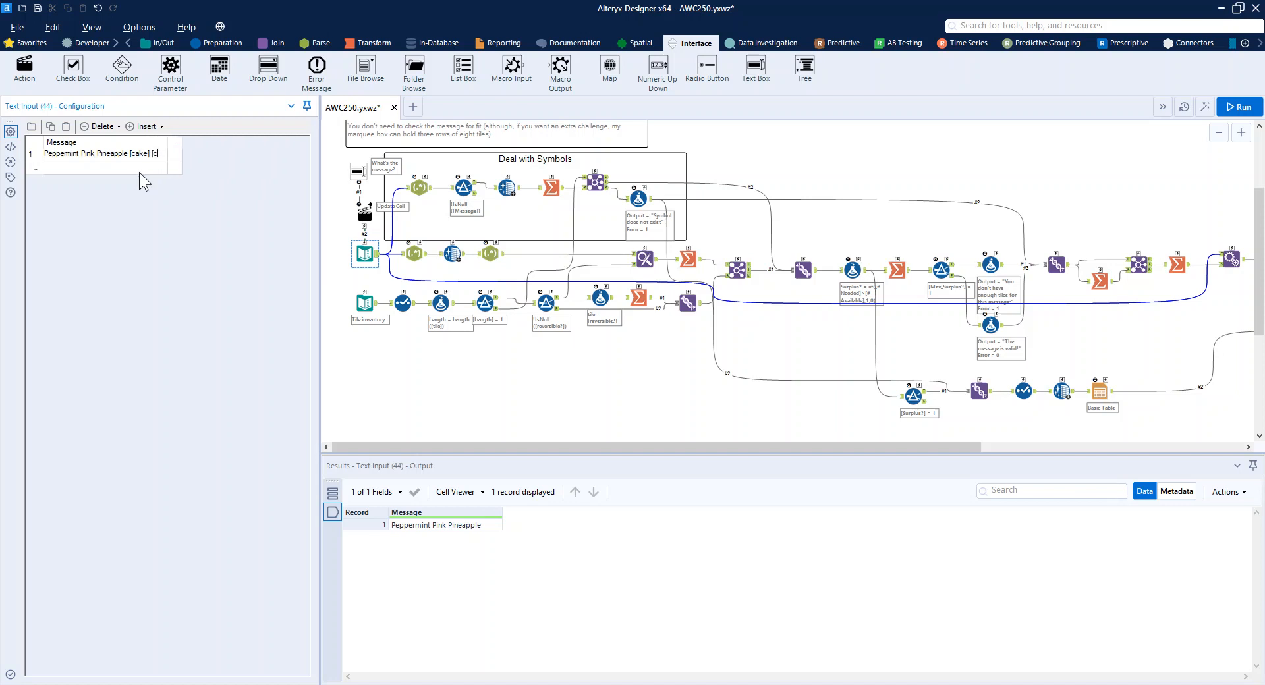
{"action": "type", "text": "]"}
{"action": "key", "text": "ctrl+r"}
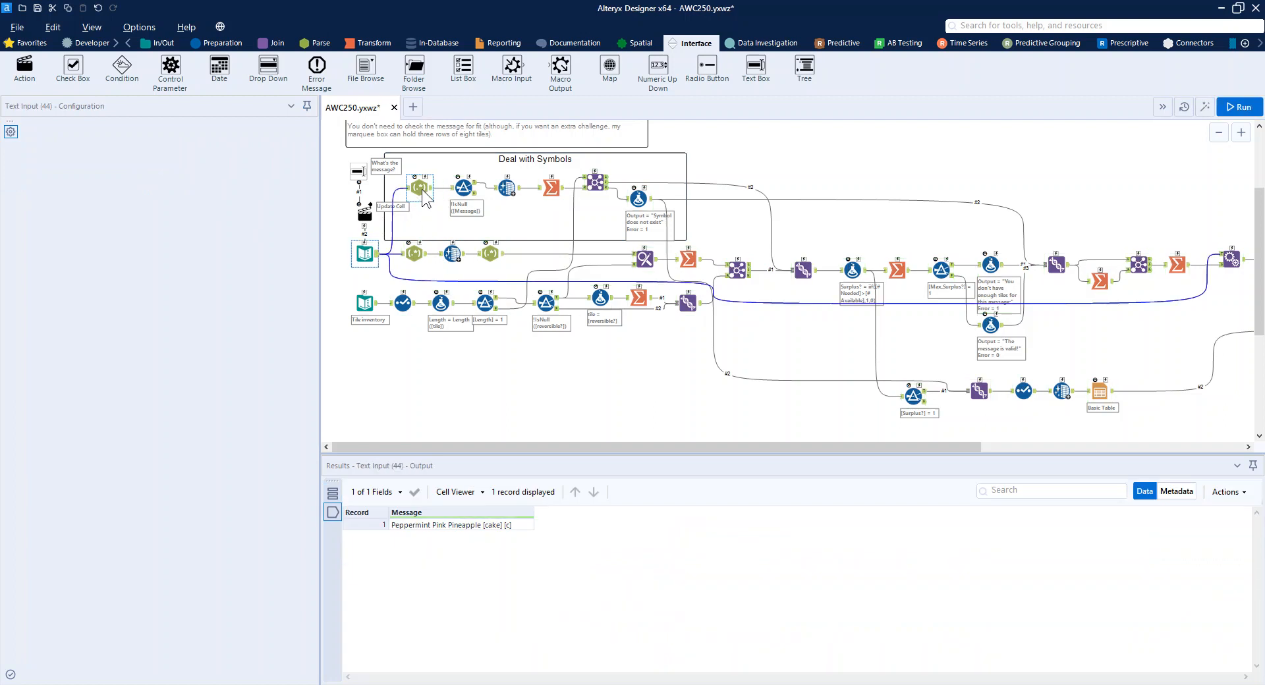
Examine the RegEx, non-null filter, Data Cleansing and Summarize tools in the Deal with Symbols container.
{"action": "left_click", "coordinate": [420, 188]}
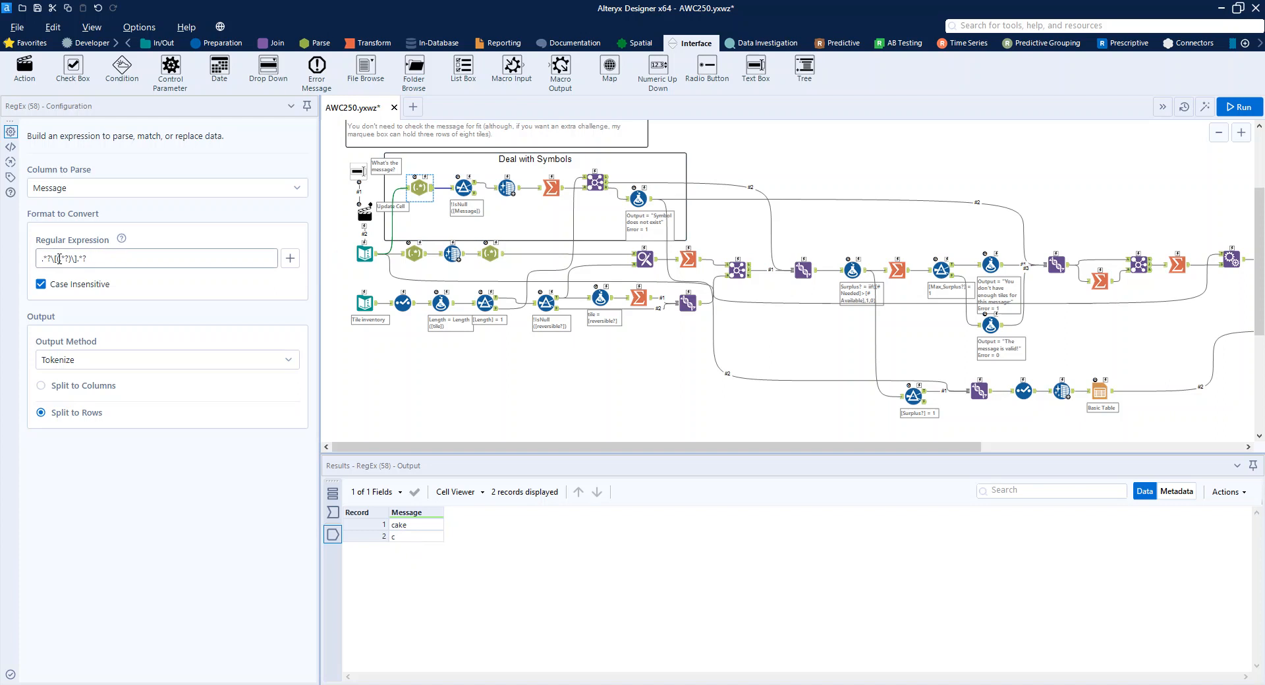
{"action": "left_click", "coordinate": [464, 188]}
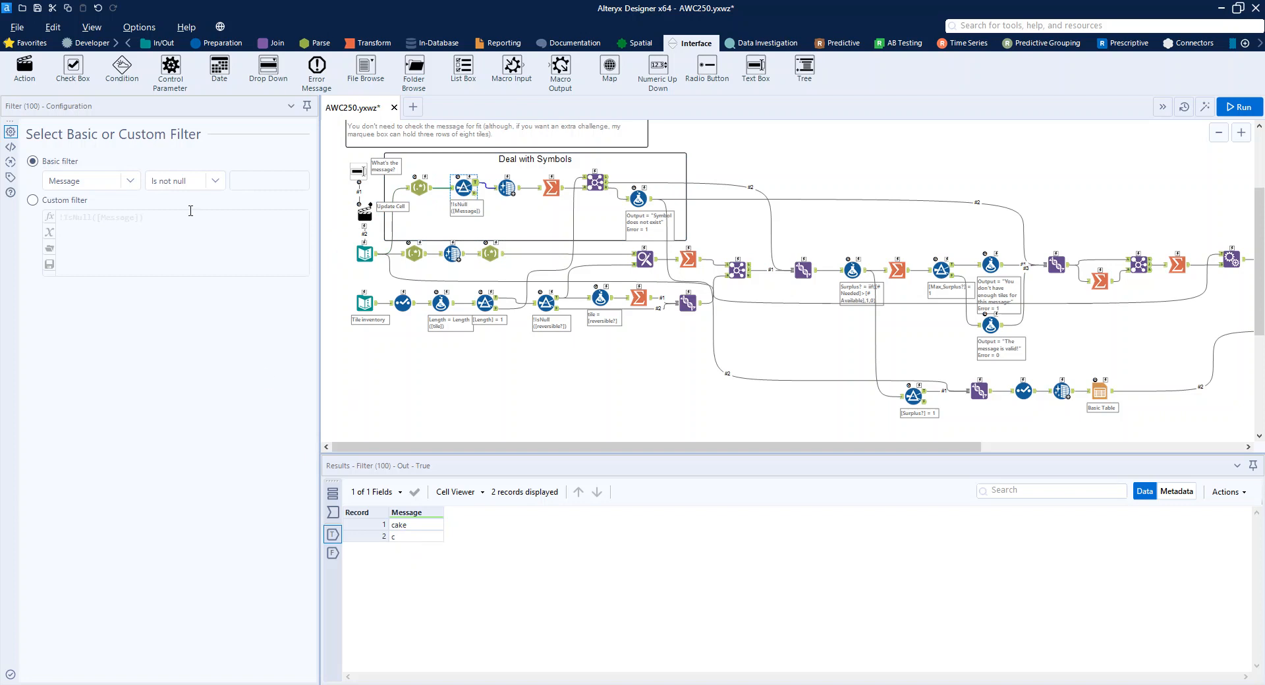
{"action": "left_click", "coordinate": [507, 188]}
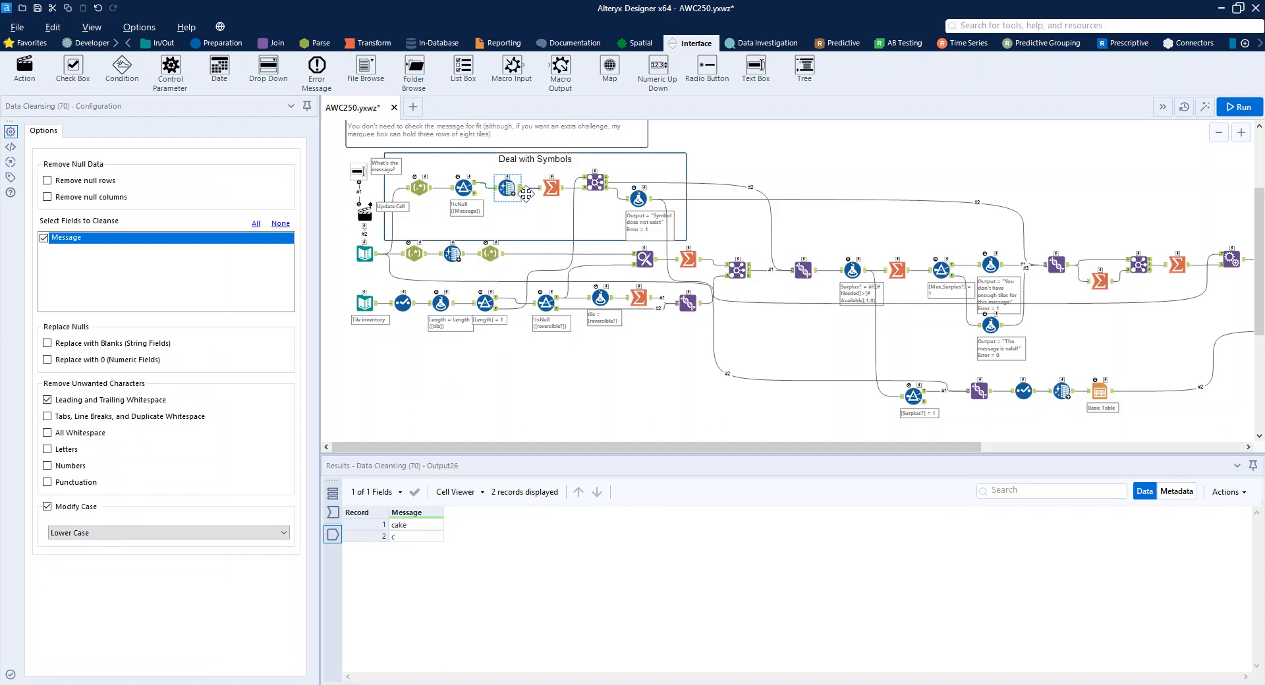
{"action": "left_click", "coordinate": [551, 188]}
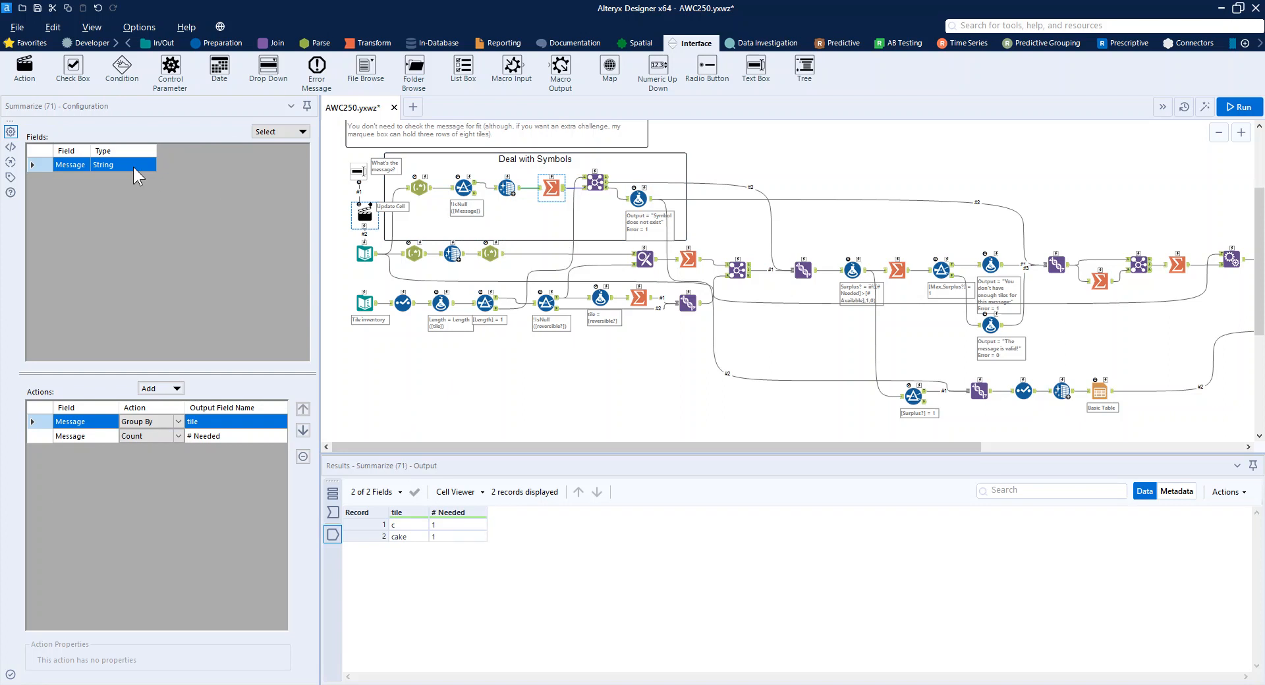
Compare the joined and right-unjoined symbol outputs, and review the Output and Error expressions of the "Symbol does not exist" formula.
{"action": "left_click", "coordinate": [595, 181]}
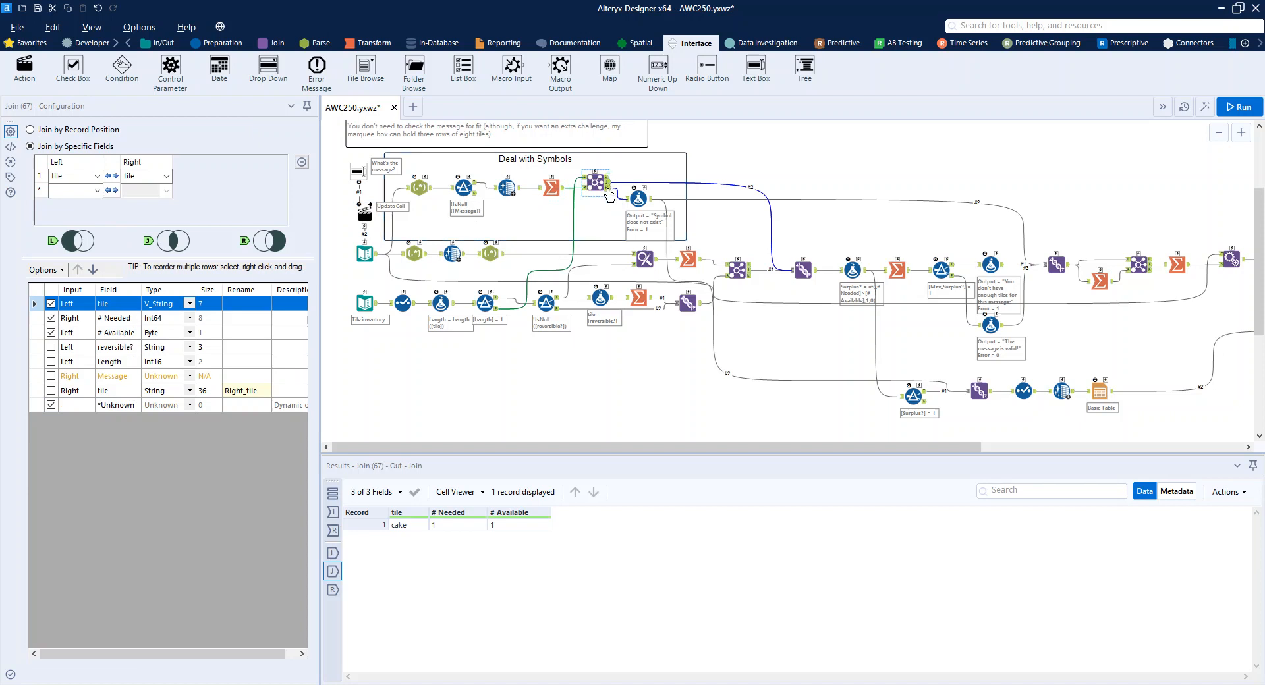
{"action": "left_click", "coordinate": [608, 190]}
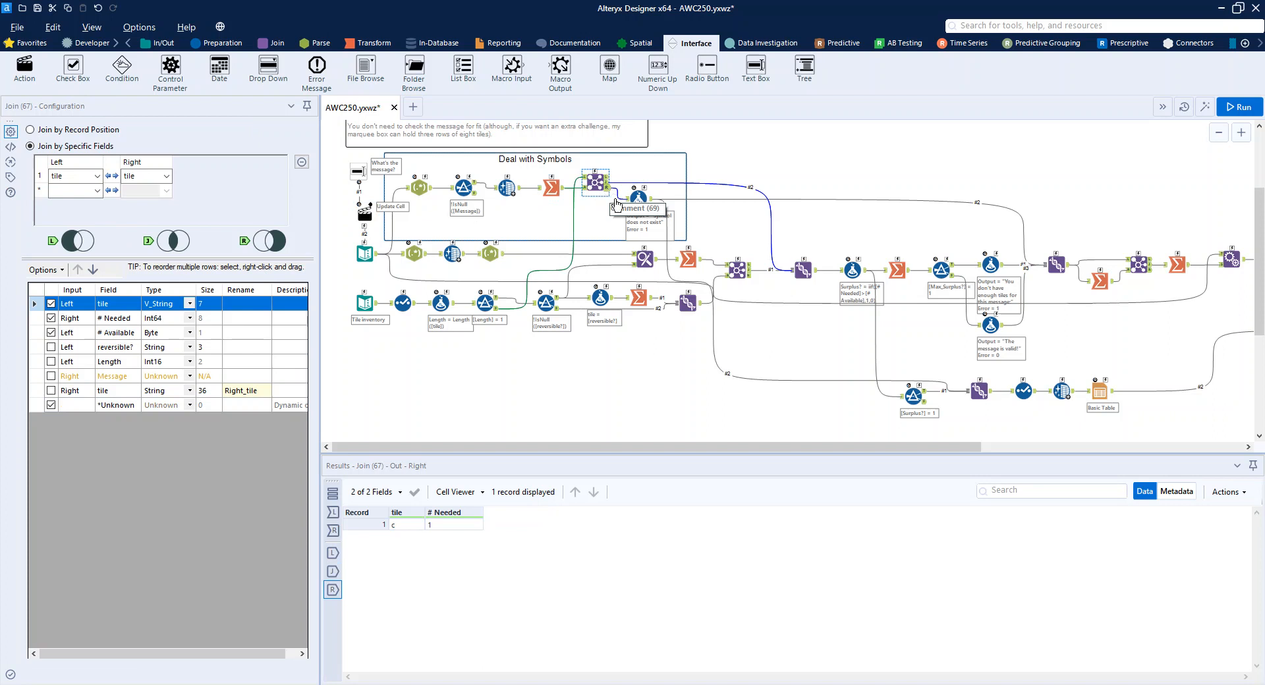
{"action": "left_click", "coordinate": [638, 197]}
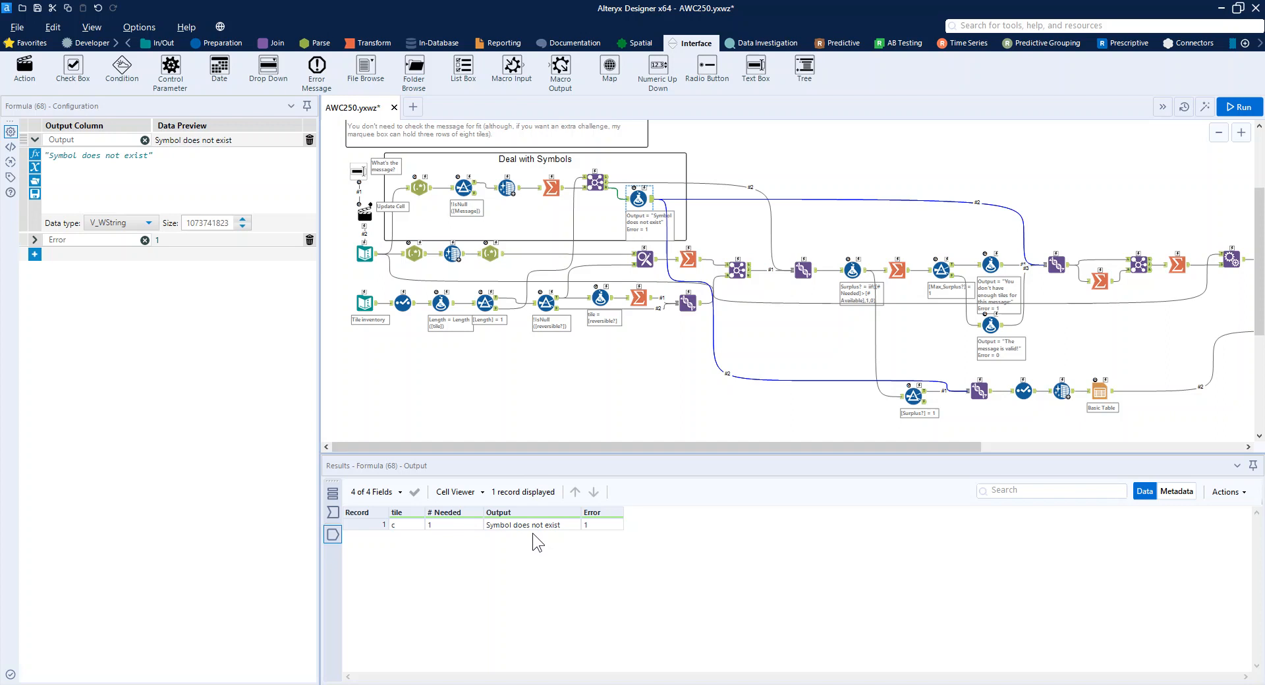
{"action": "left_click", "coordinate": [36, 242]}
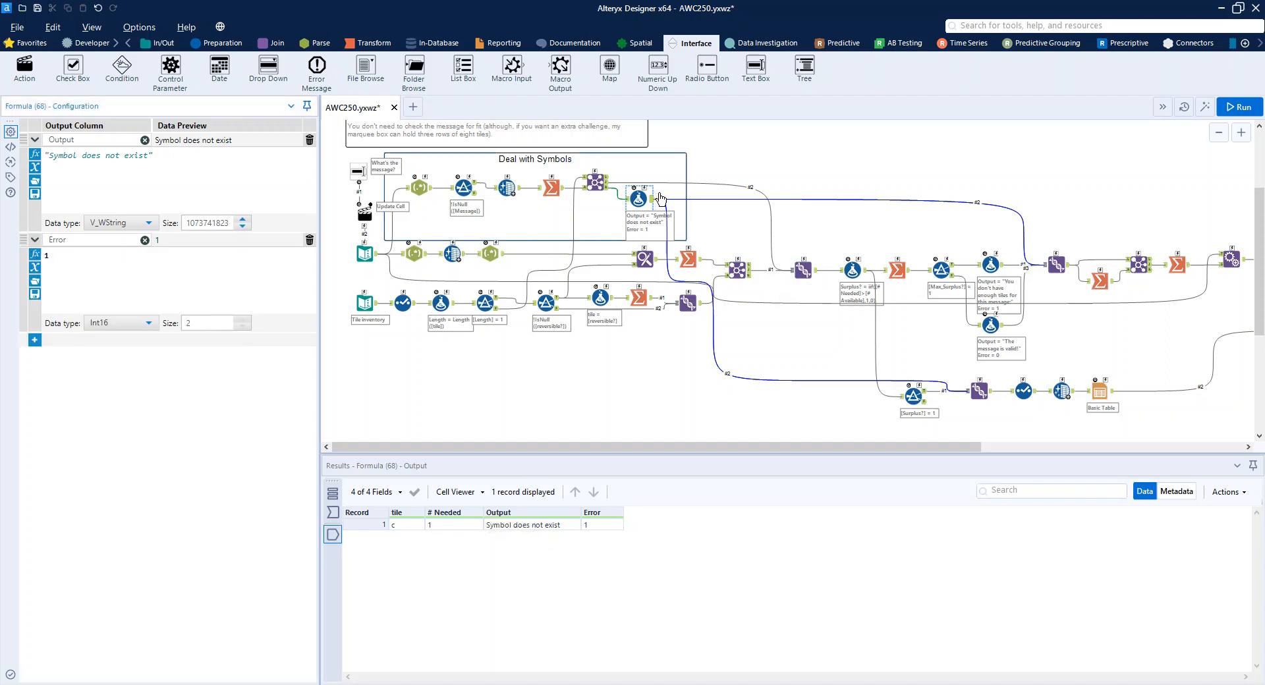
View the report text for the message with symbols in the Browse tool at the end of the workflow.
{"action": "left_click", "coordinate": [1189, 269]}
{"action": "left_click_drag", "start_coordinate": [583, 446], "coordinate": [835, 453]}
{"action": "left_click", "coordinate": [996, 260]}
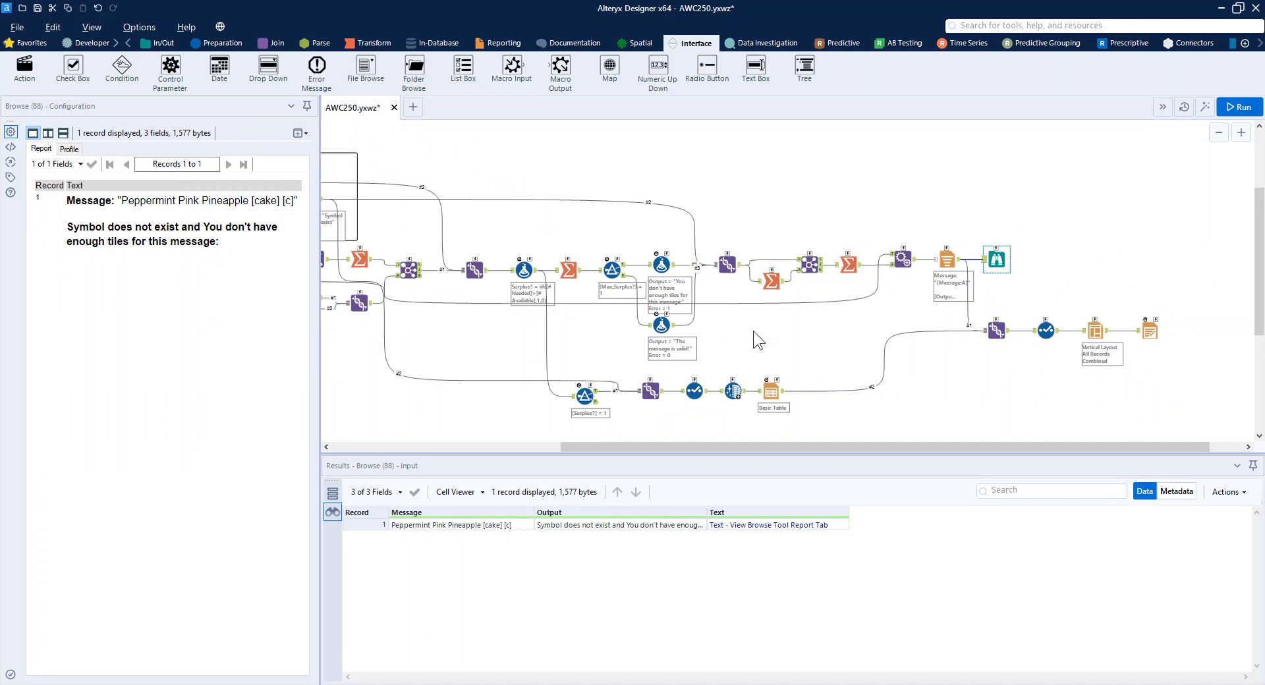
Trace the tile shortage branch from the Surplus? = 1 filter through the Union, Select, Data Cleansing and Table tools.
{"action": "left_click_drag", "start_coordinate": [619, 448], "coordinate": [532, 435]}
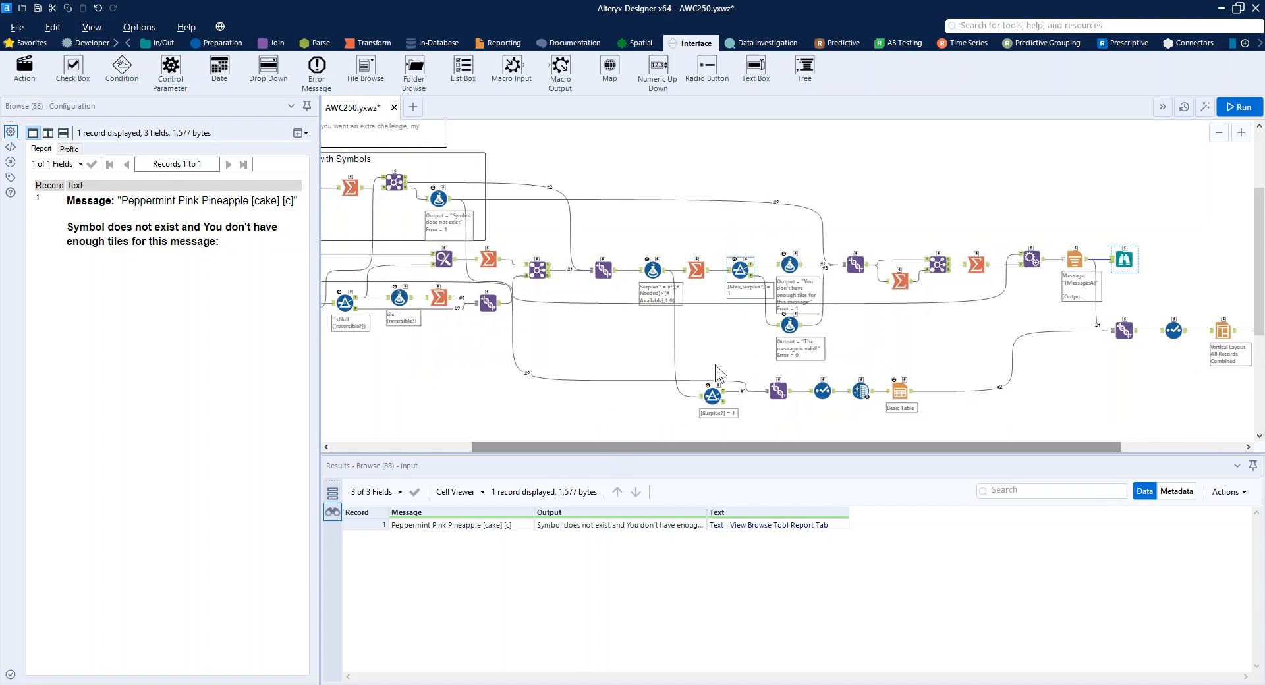
{"action": "left_click", "coordinate": [709, 398]}
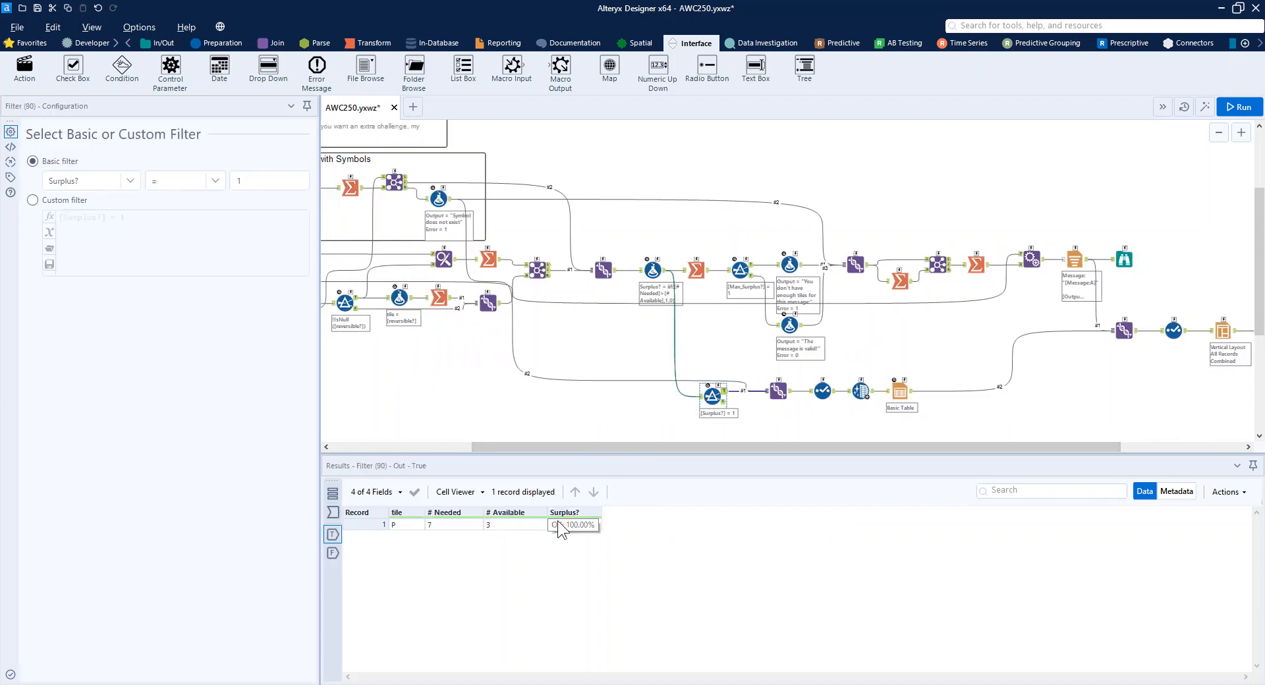
{"action": "left_click", "coordinate": [778, 390]}
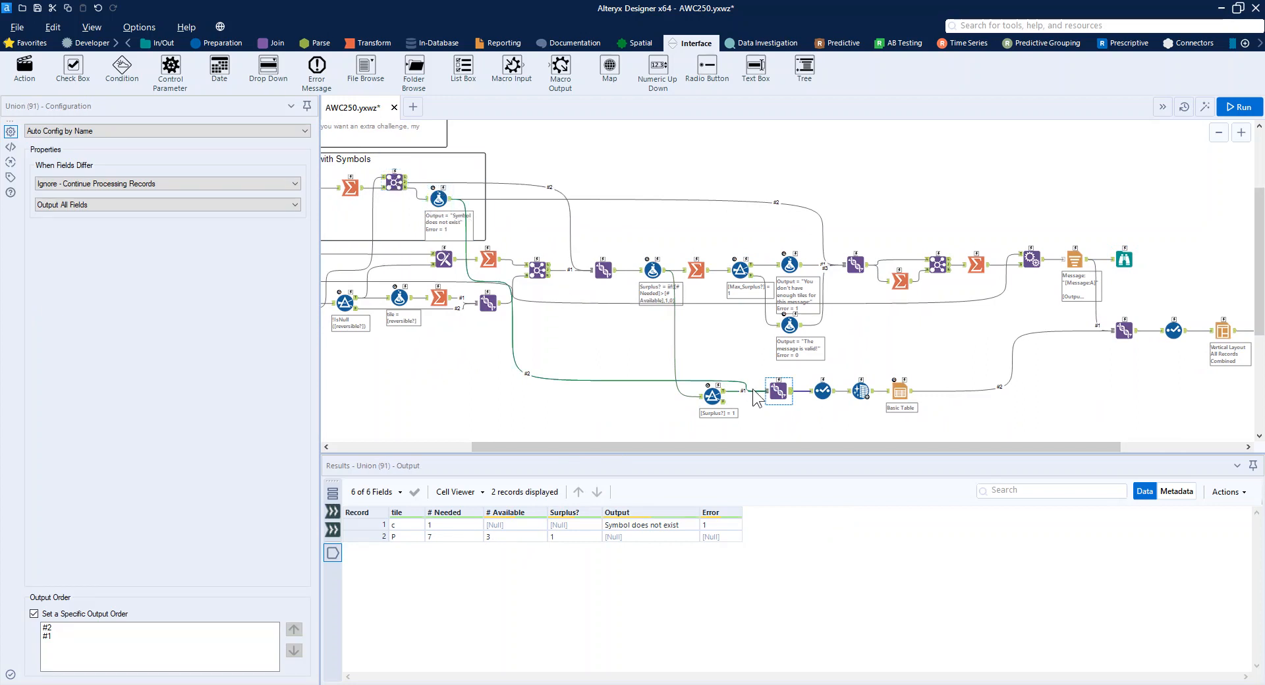
{"action": "left_click", "coordinate": [823, 390]}
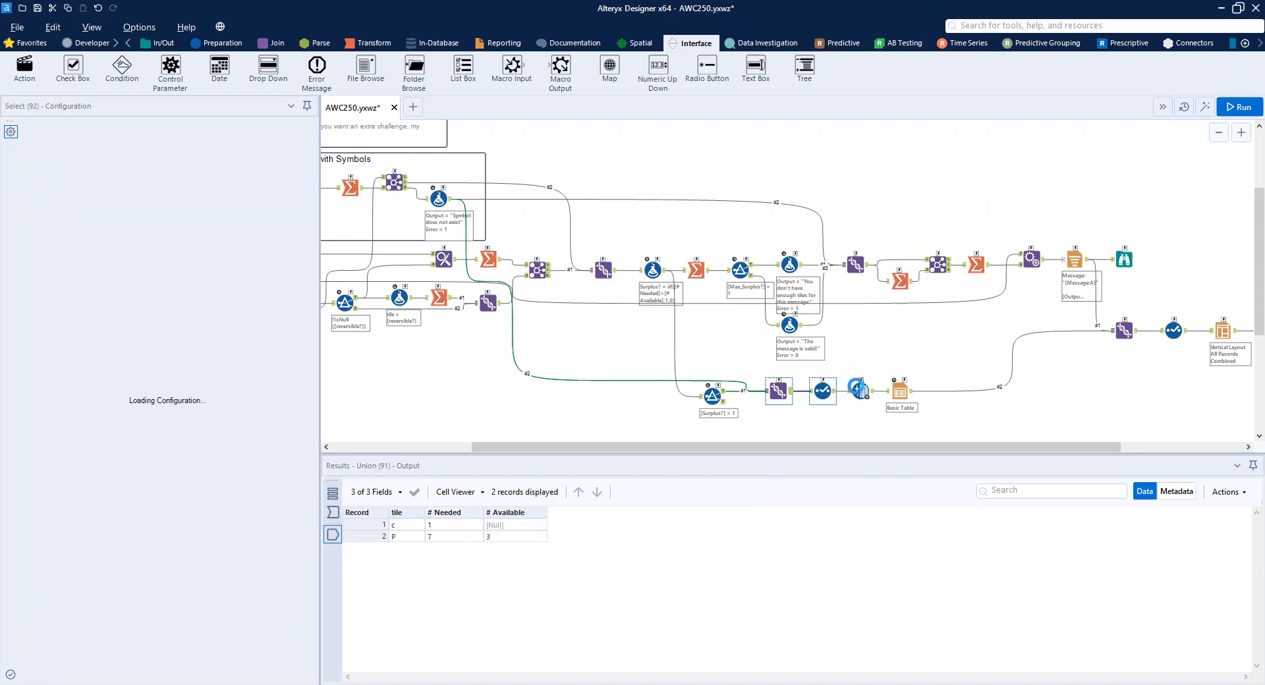
{"action": "left_click", "coordinate": [866, 391]}
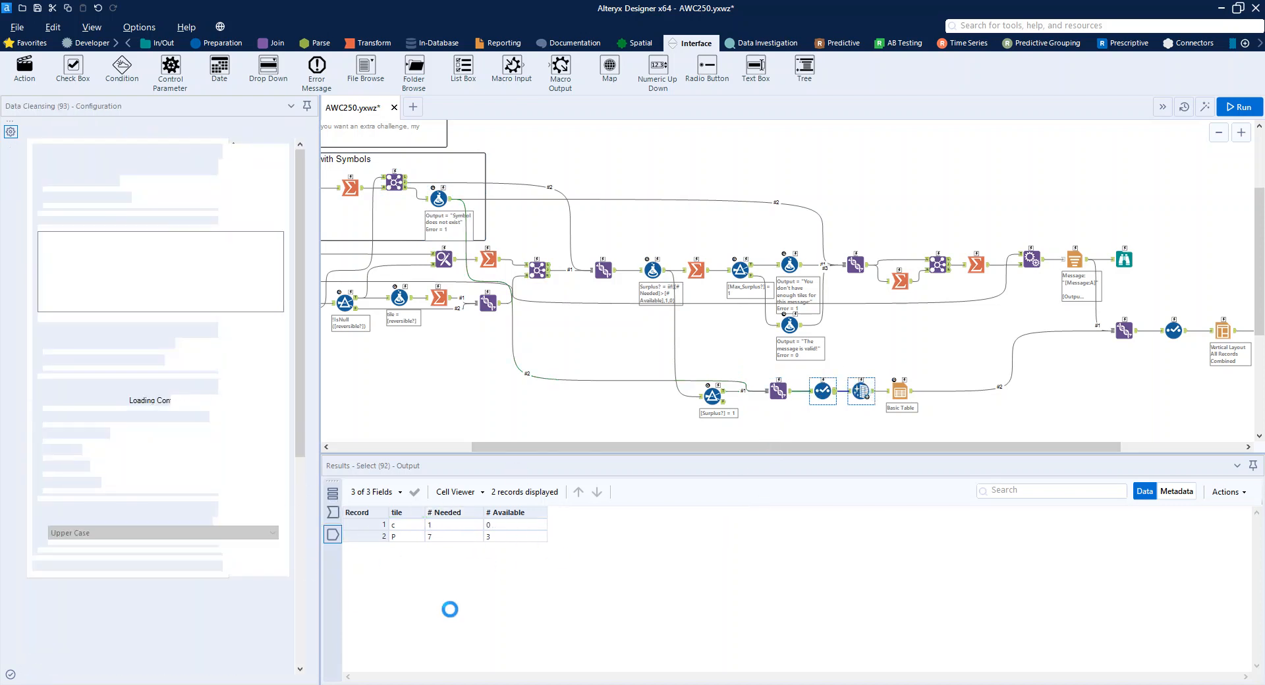
{"action": "left_click", "coordinate": [904, 391]}
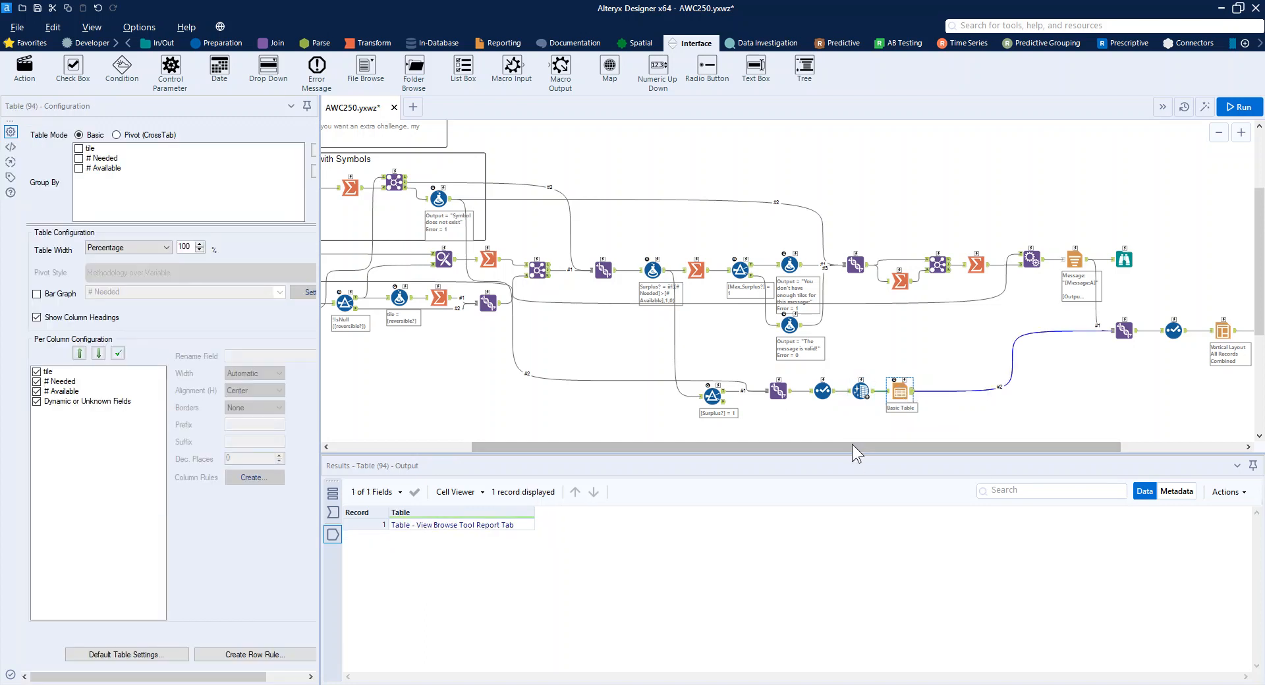
Review the Render tool's settings, and view the PDF report it generated from the workflow messages.
{"action": "left_click_drag", "start_coordinate": [927, 446], "coordinate": [1049, 446]}
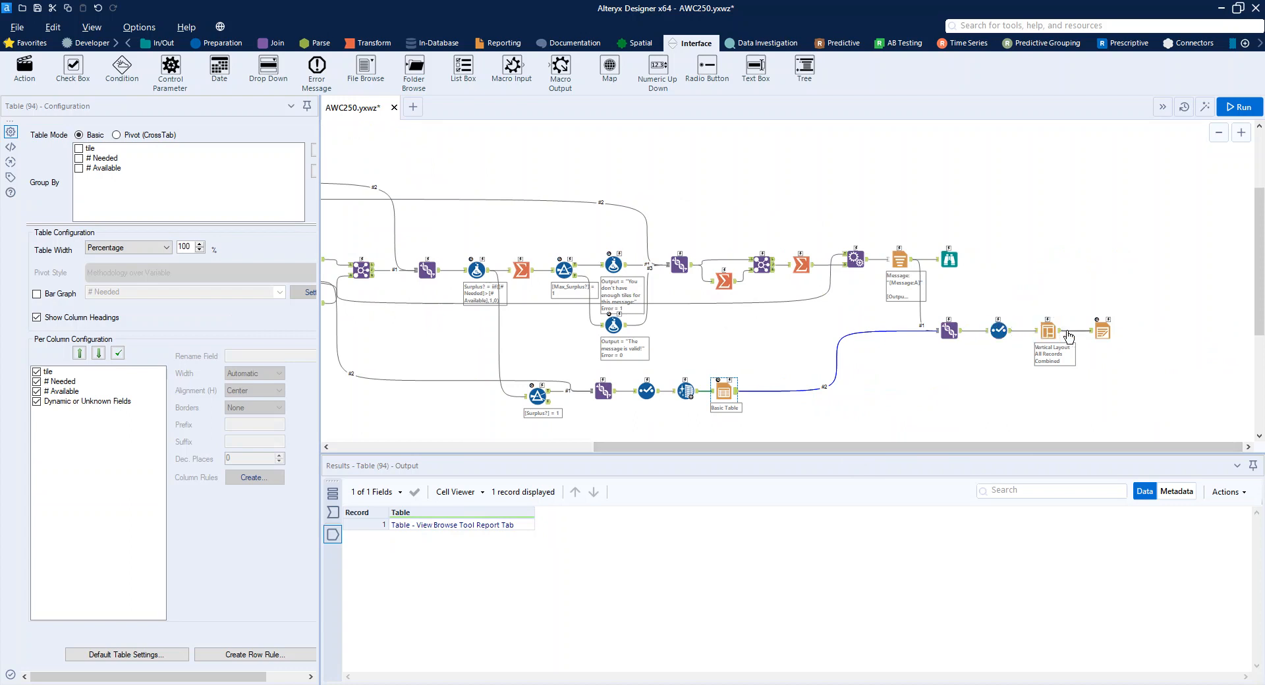
{"action": "left_click", "coordinate": [1102, 330]}
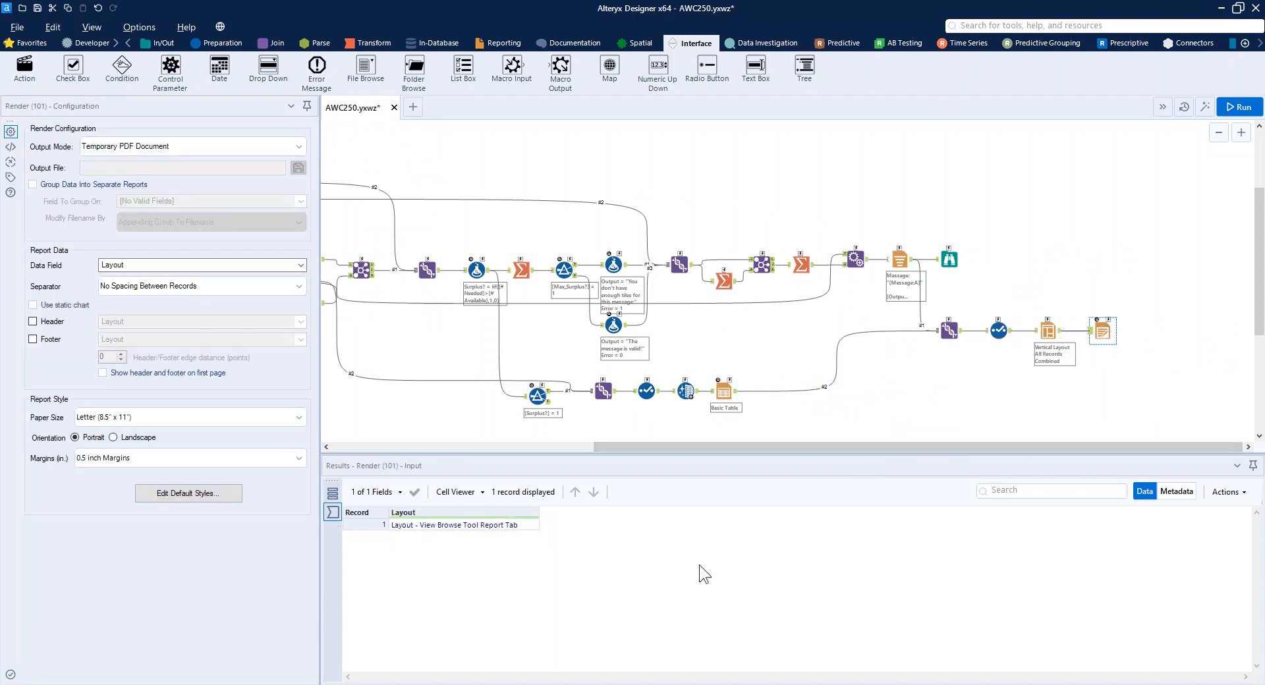
{"action": "left_click", "coordinate": [952, 374]}
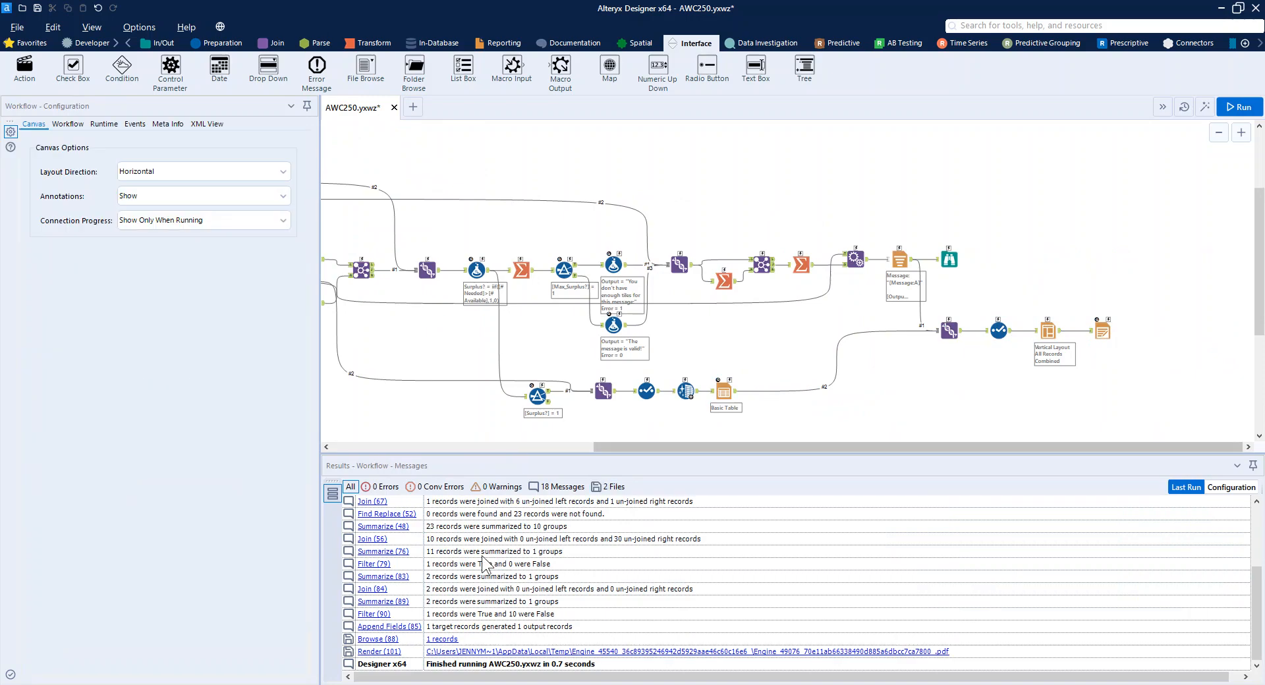
{"action": "left_click", "coordinate": [477, 653]}
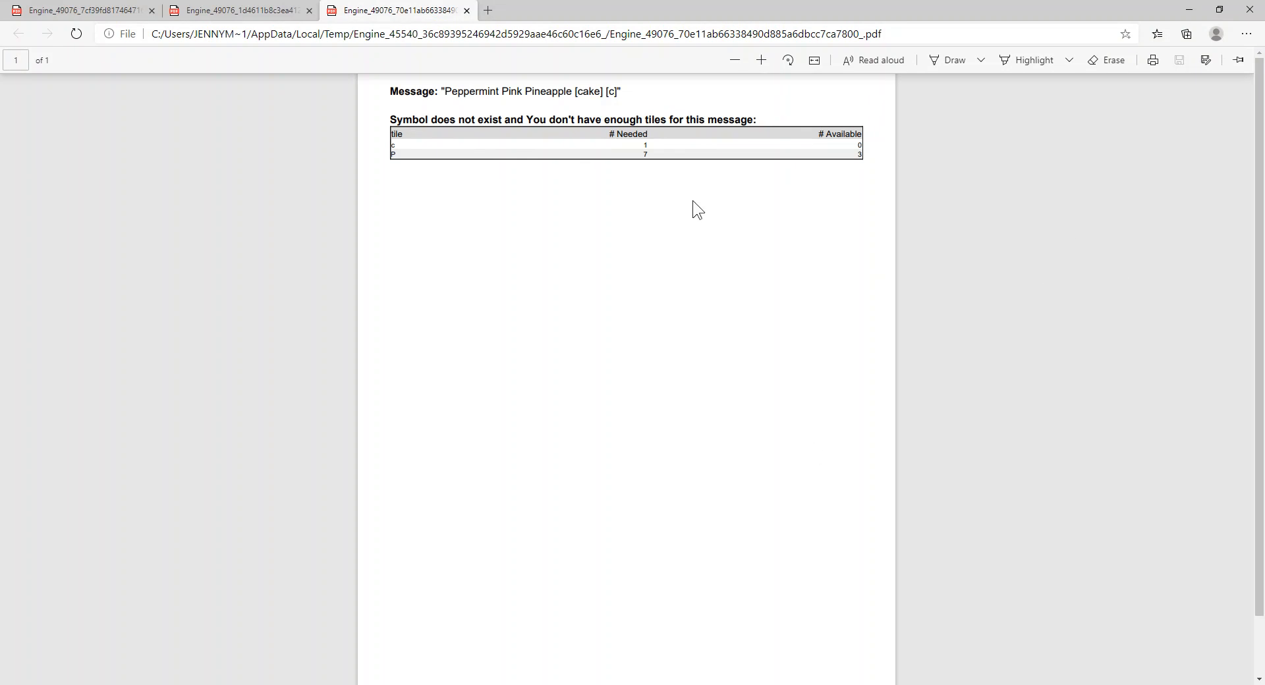
{"action": "left_click", "coordinate": [1189, 9]}
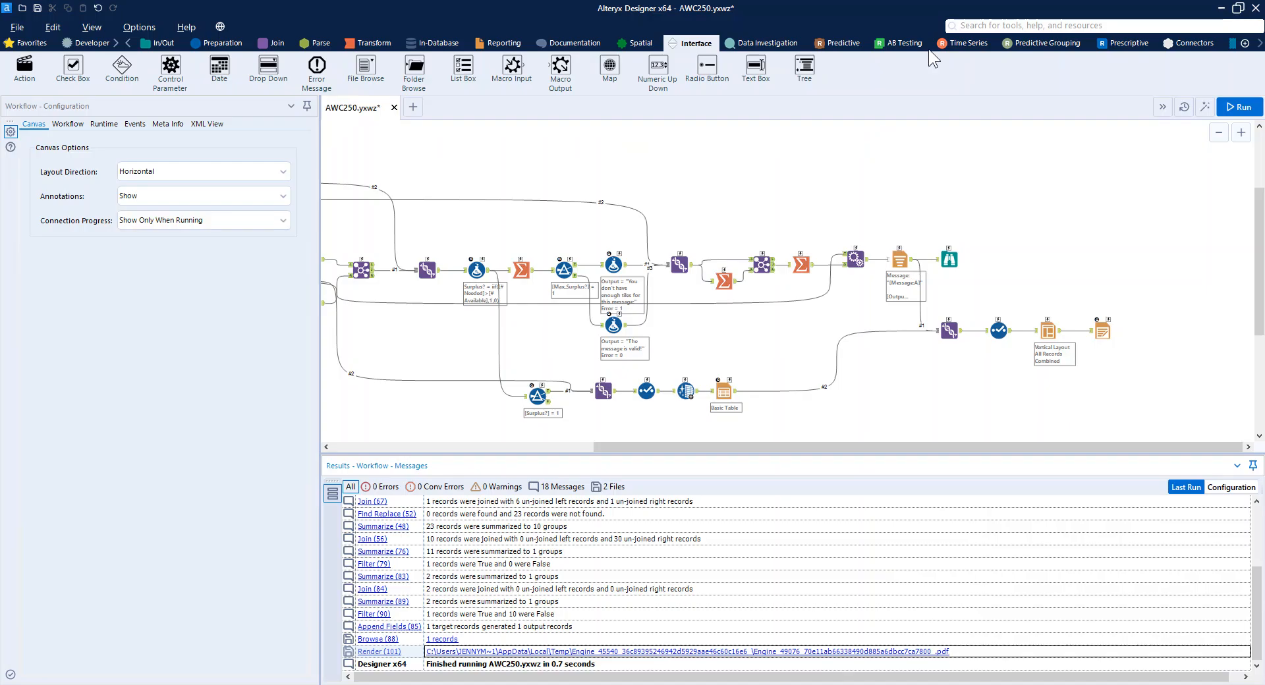
Run the workflow as an analytic app with the message "I [heart] Alteryx!" and open the resulting report.
{"action": "left_click", "coordinate": [1192, 125]}
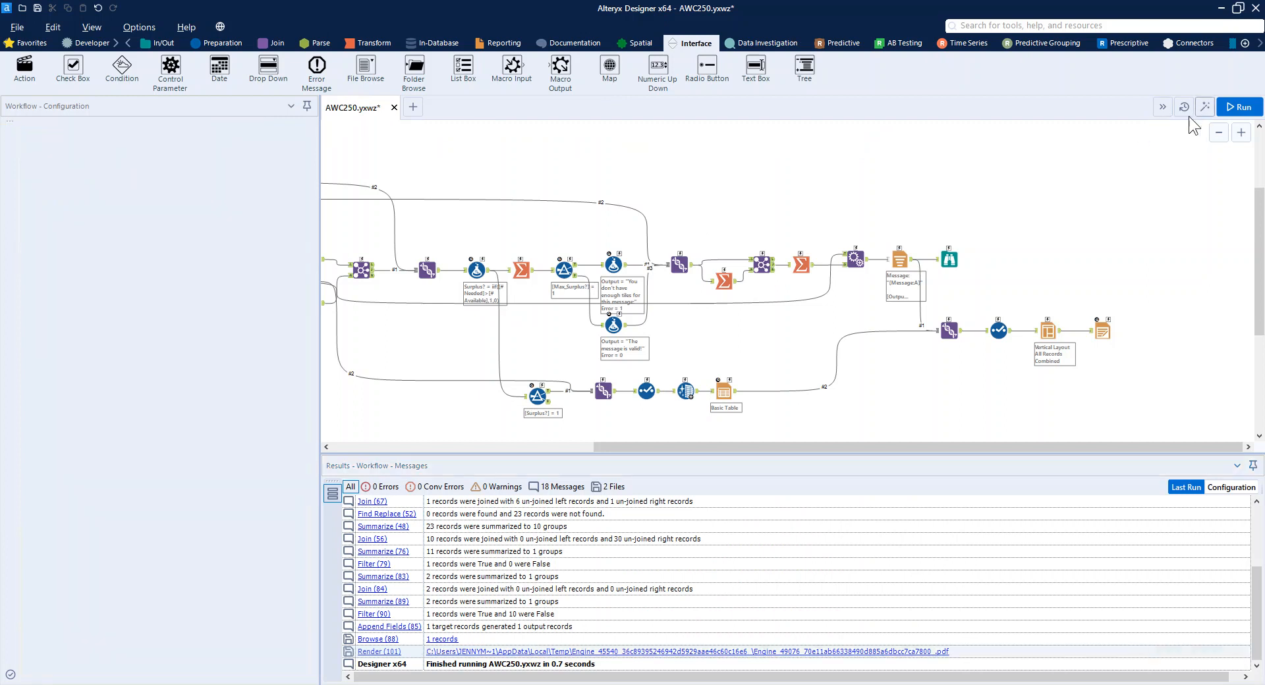
{"action": "left_click_drag", "start_coordinate": [0, 396], "coordinate": [709, 137]}
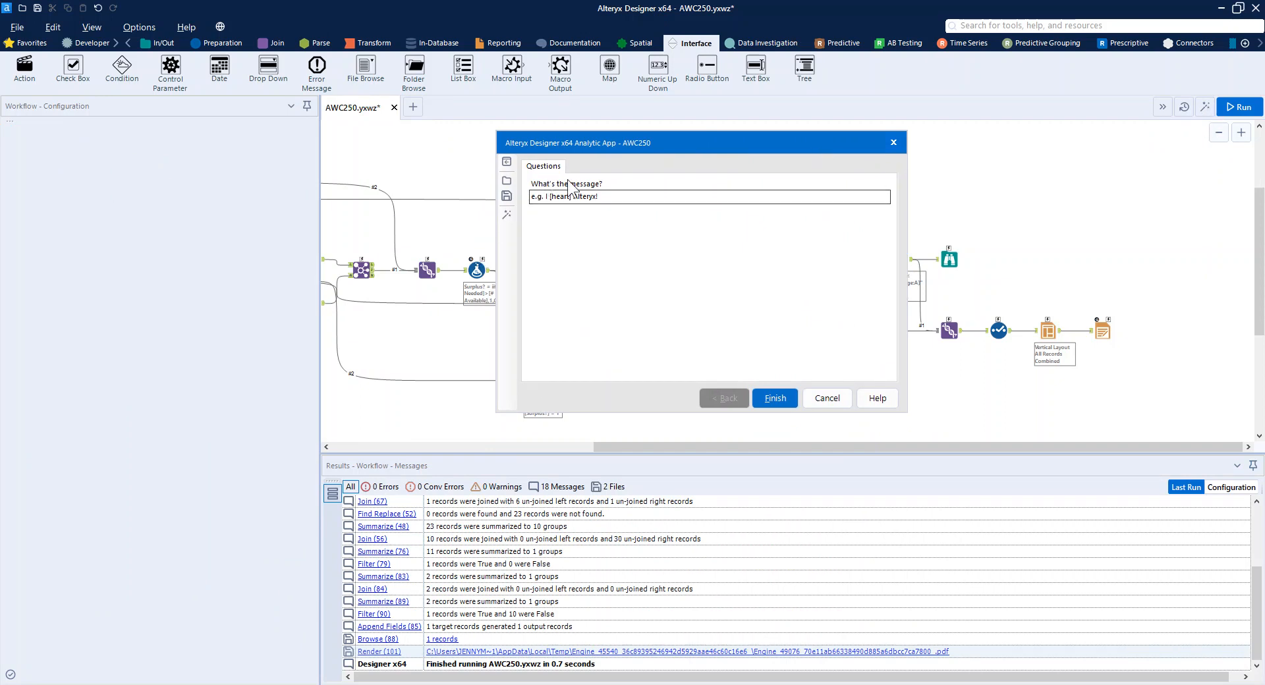
{"action": "left_click_drag", "start_coordinate": [616, 198], "coordinate": [484, 198]}
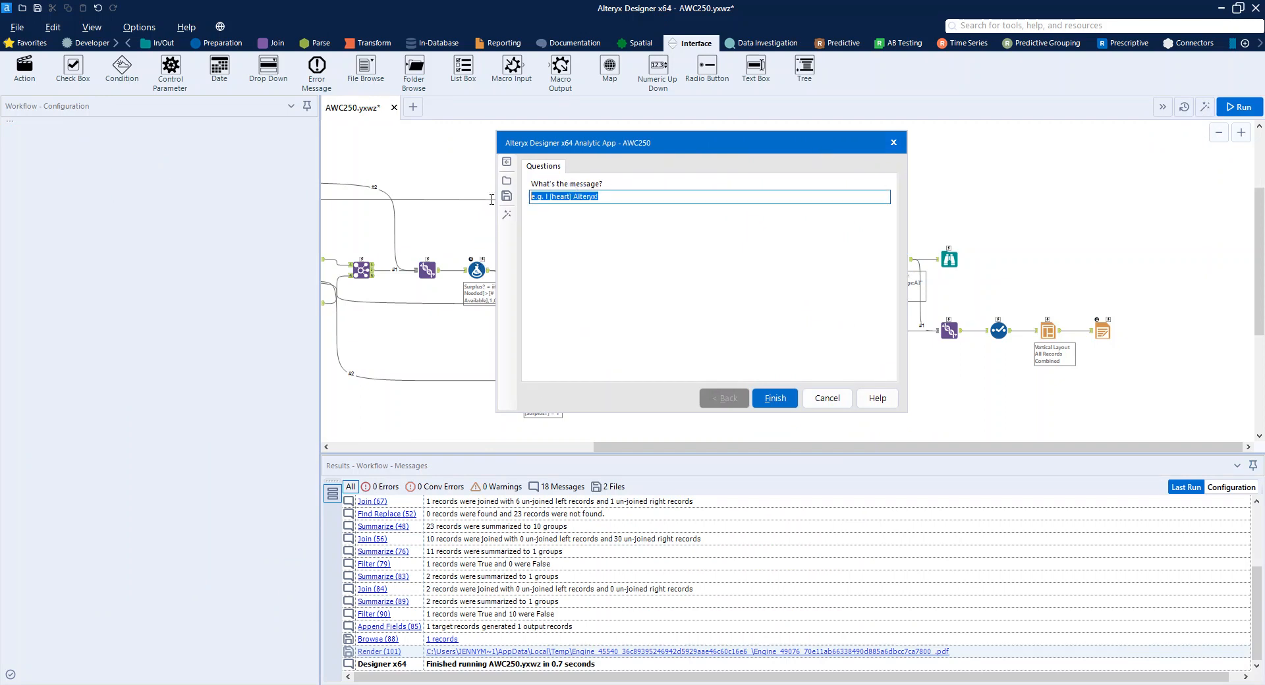
{"action": "left_click", "coordinate": [546, 196]}
{"action": "left_click_drag", "start_coordinate": [545, 196], "coordinate": [492, 203]}
{"action": "key", "text": "BackSpace"}
{"action": "left_click", "coordinate": [771, 398]}
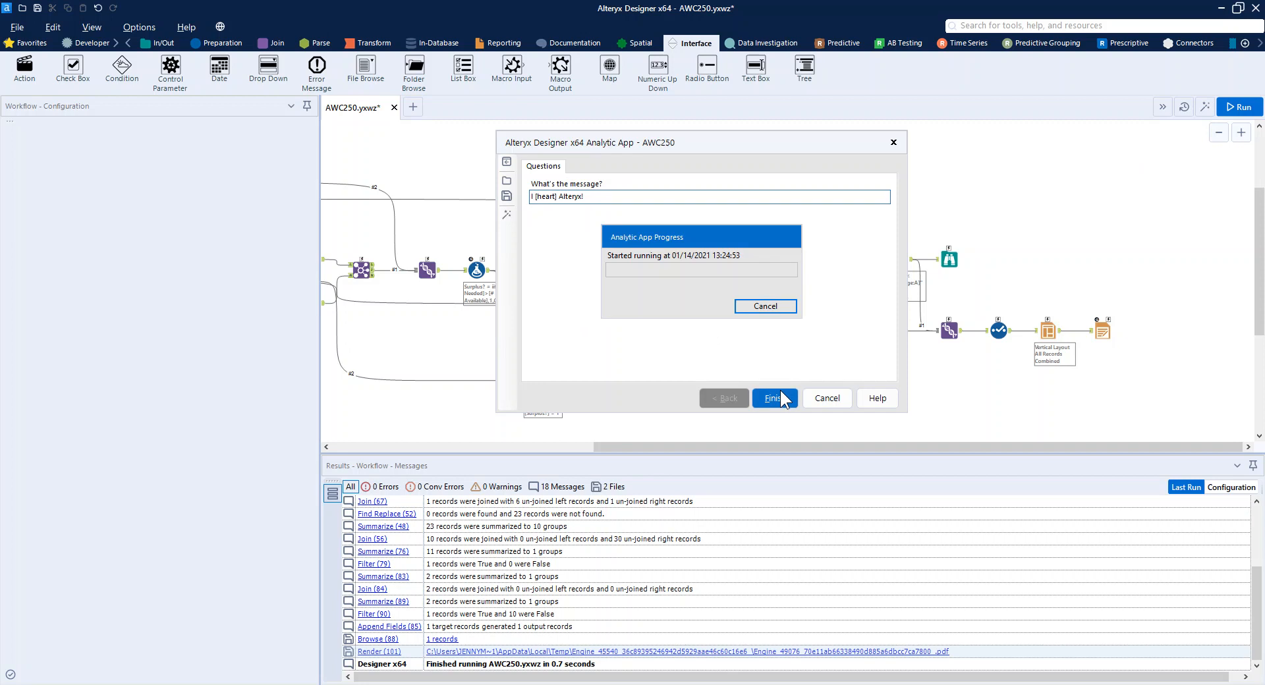
{"action": "left_click", "coordinate": [828, 333]}
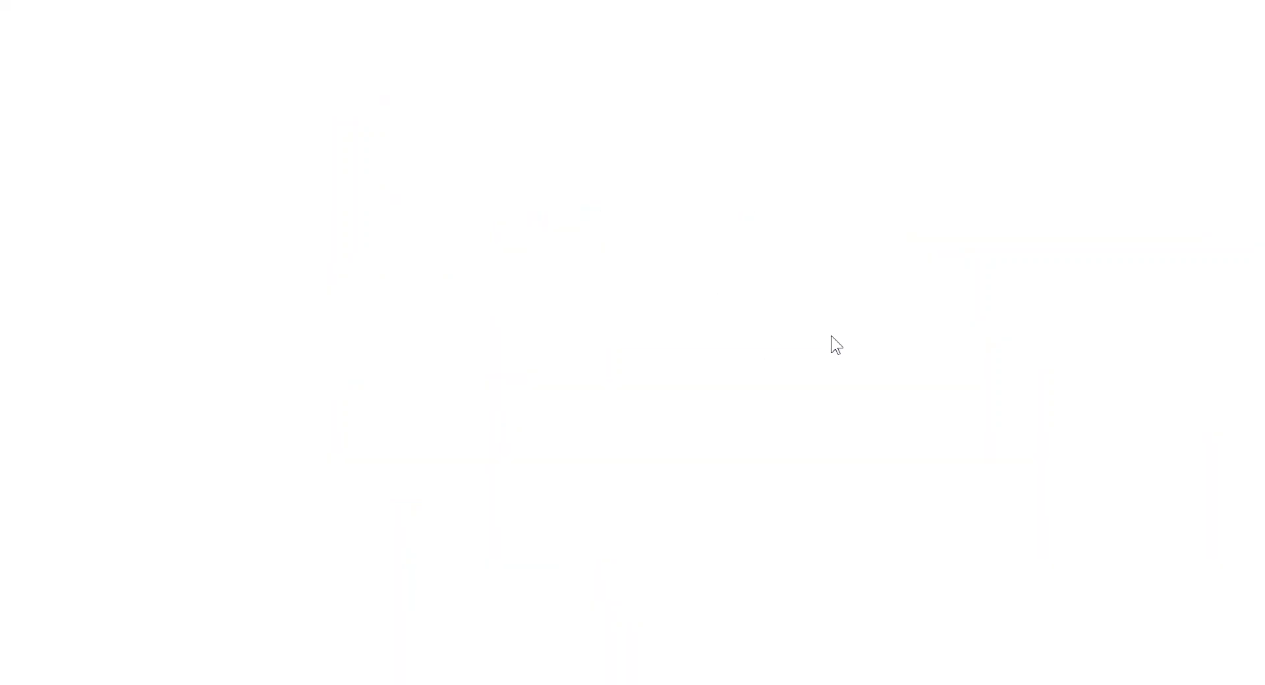